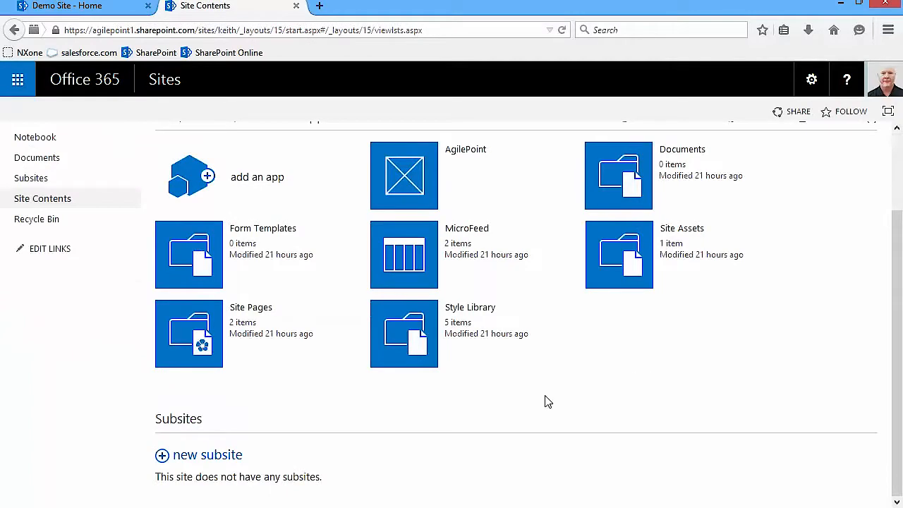
- Start a new subsite titled 'Help Desk' with URL name HelpDesk
click(218, 458)
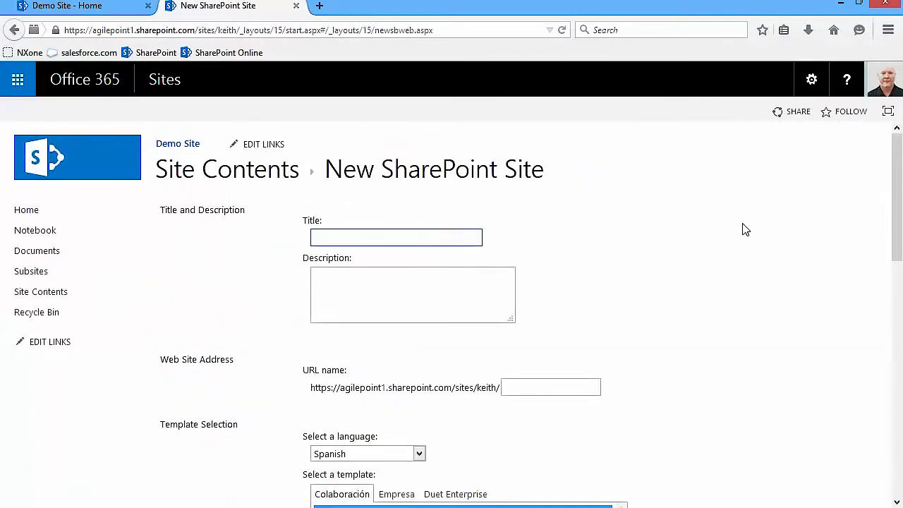
text(Help Desk)
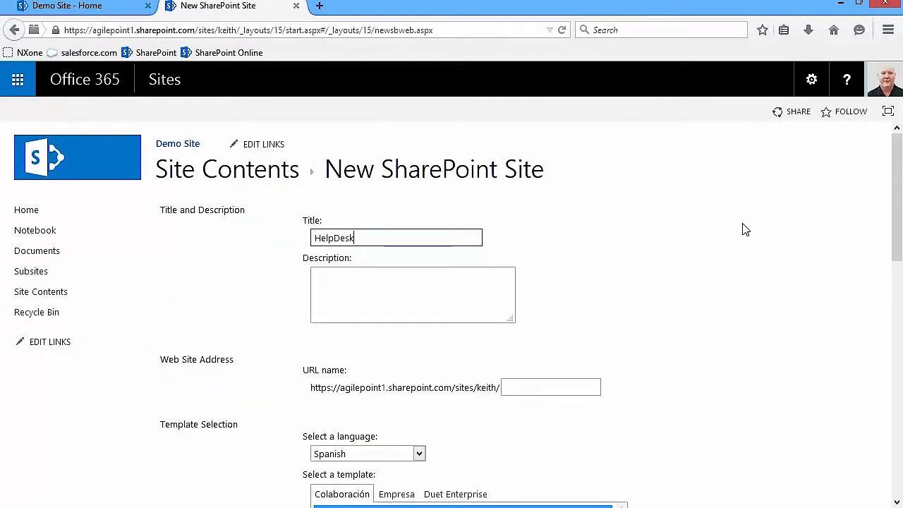
click(521, 387)
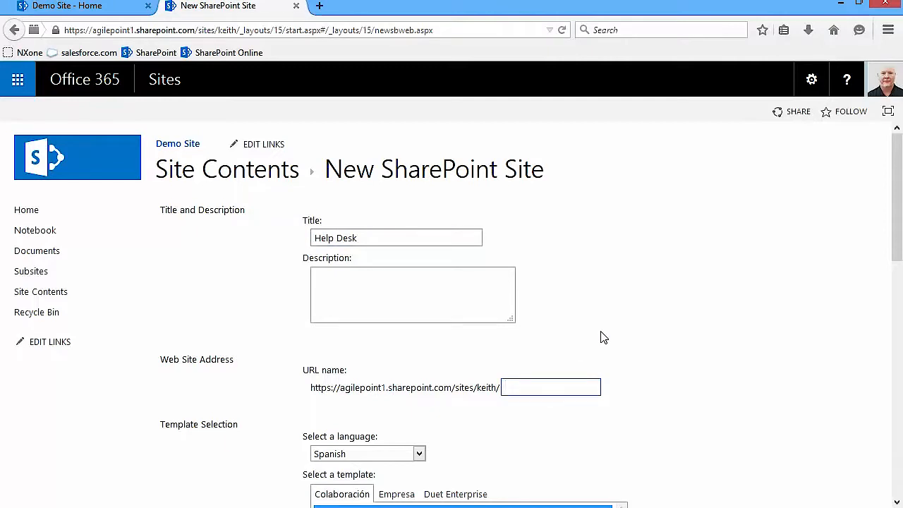
text(HelpDesk)
- Set the subsite language to English, show it on the parent's Quick Launch, and create it
scroll(684, 317, down, 4)
click(419, 292)
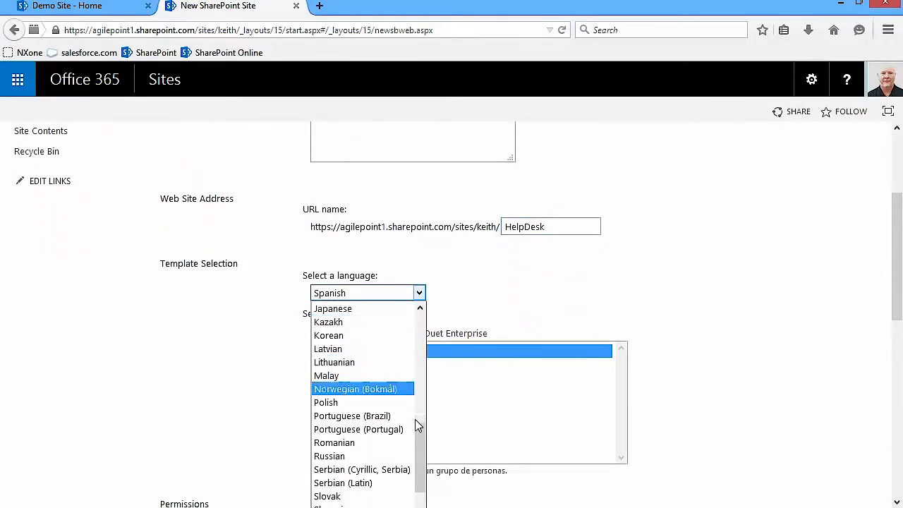
drag(416, 458, 419, 342)
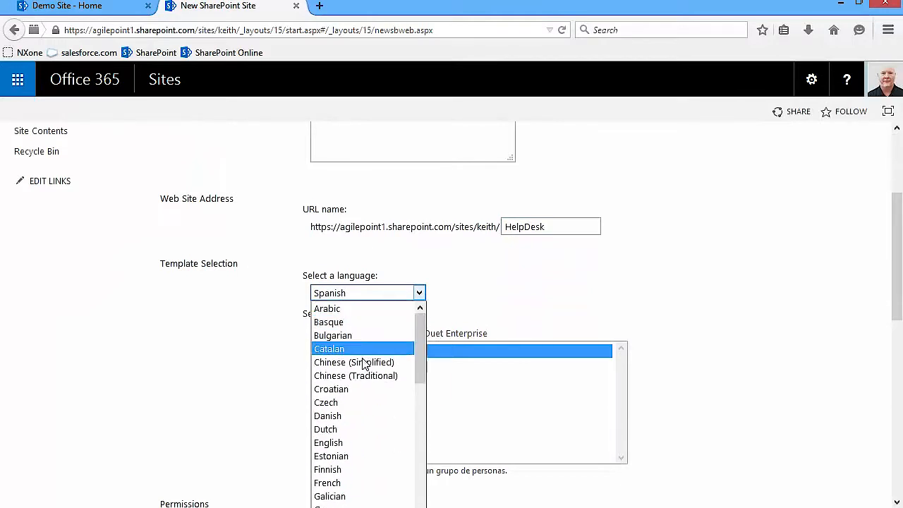
click(358, 445)
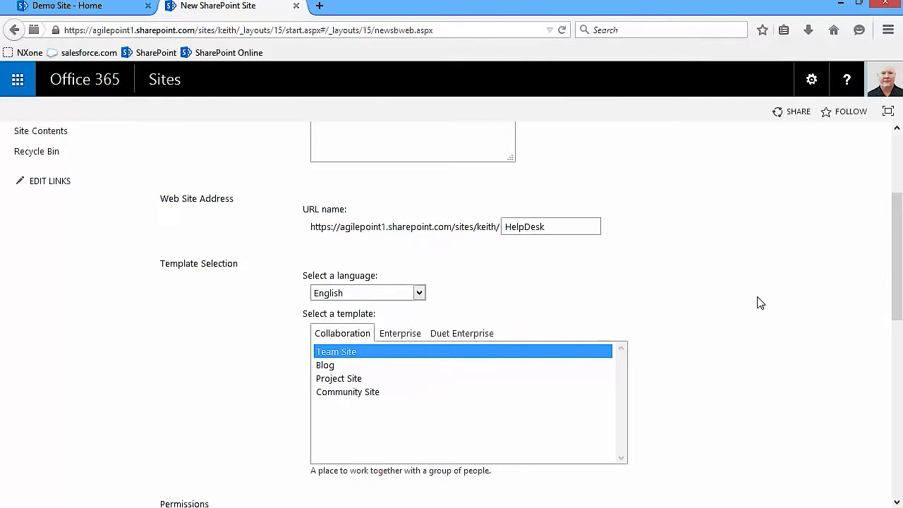
scroll(762, 300, down, 5)
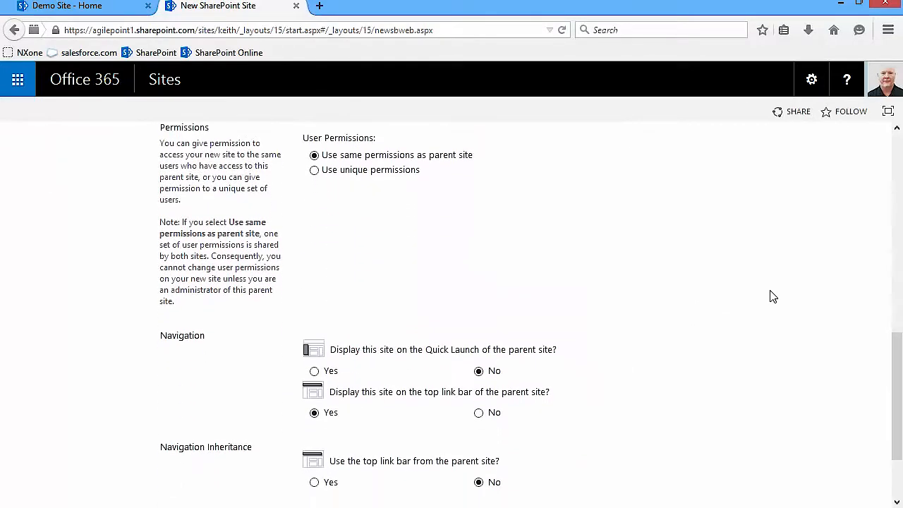
scroll(772, 296, down, 2)
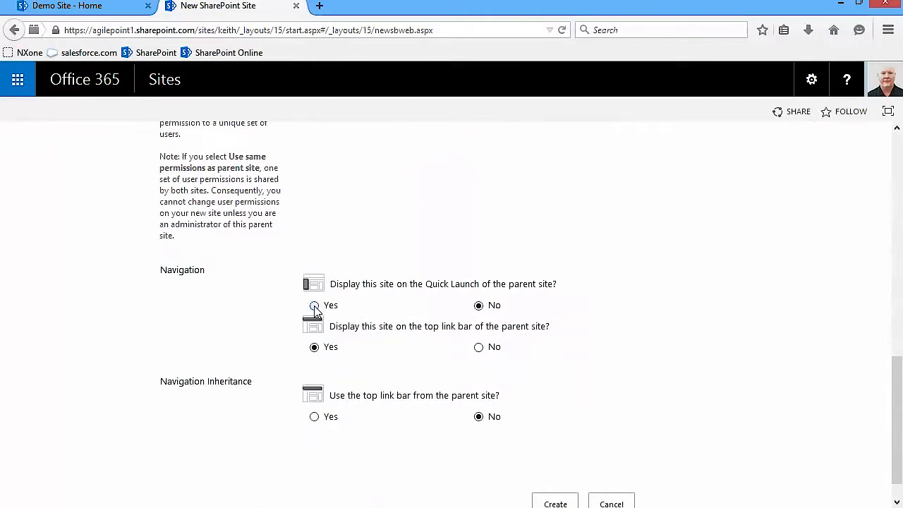
click(314, 306)
scroll(620, 303, down, 1)
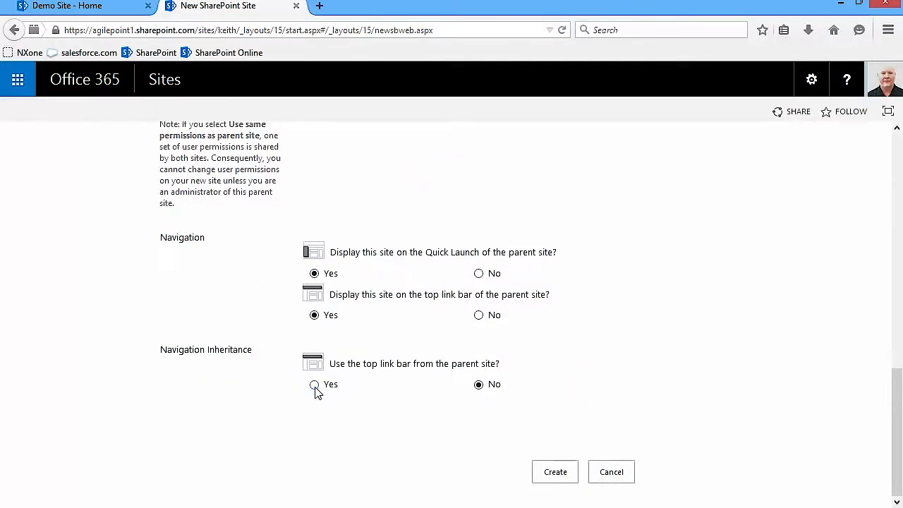
click(556, 474)
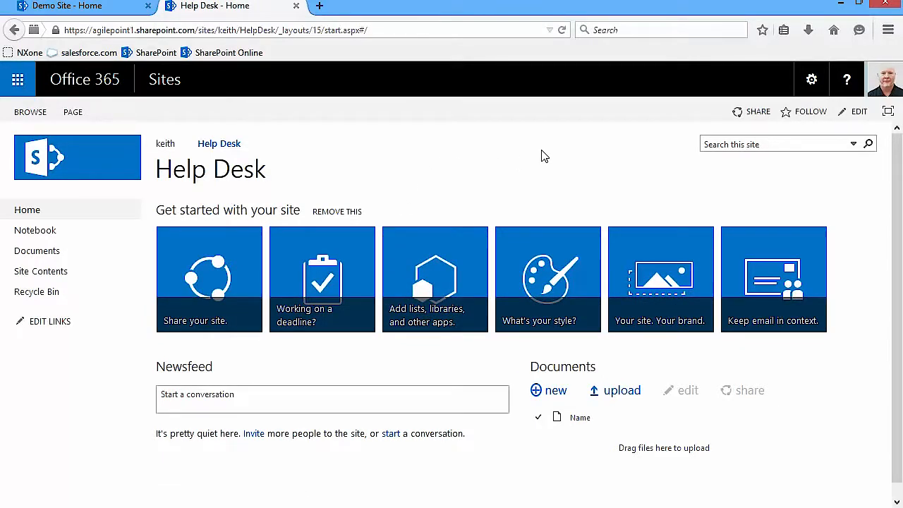
- Go to the Demo Site's Site Contents page
click(65, 8)
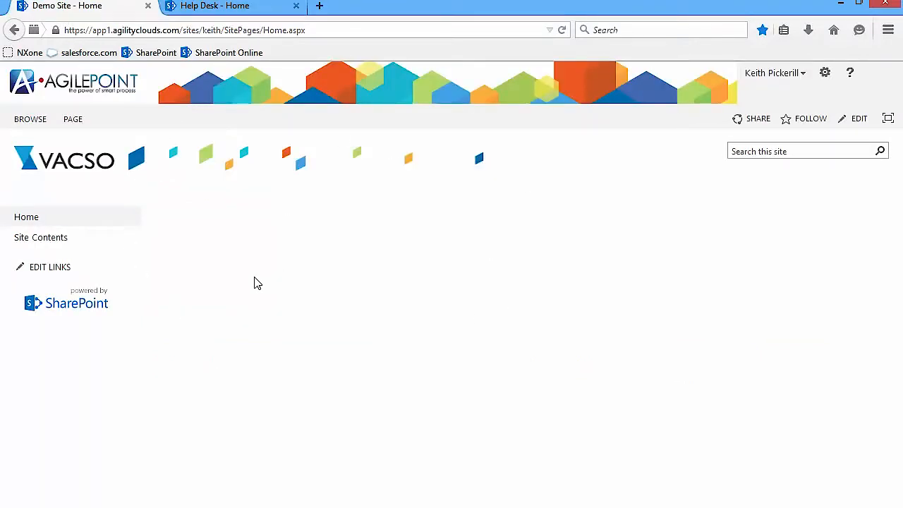
click(55, 240)
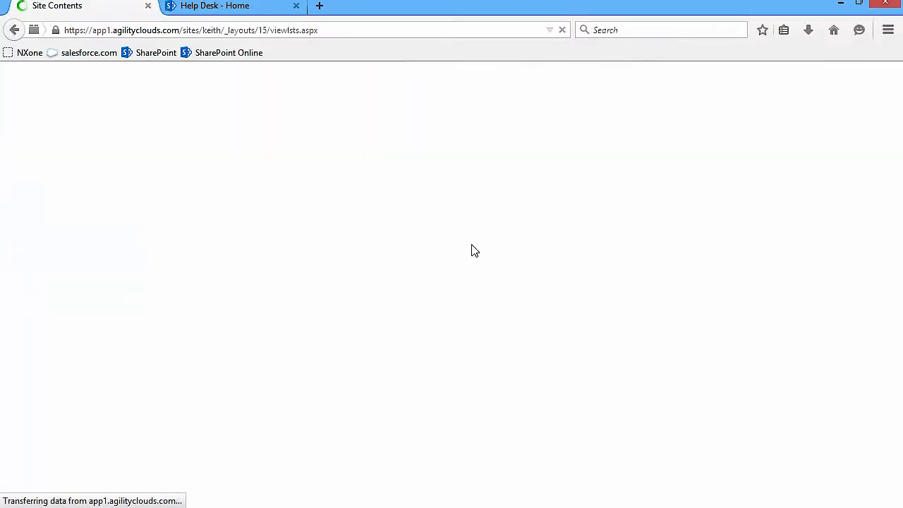
scroll(472, 250, down, 5)
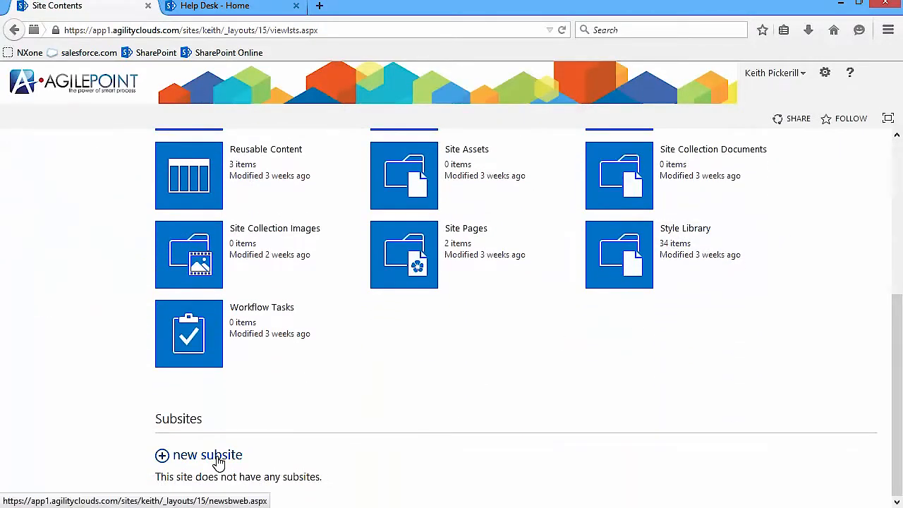
- Create a 'Help Desk' subsite at HelpDesk that uses the parent's top link bar
click(211, 456)
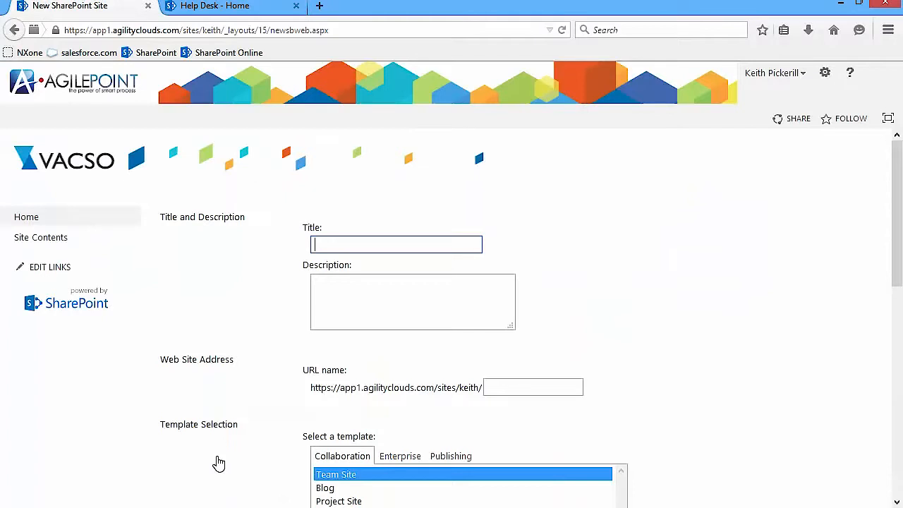
text(Help Desk)
click(515, 389)
text(HelpDesk)
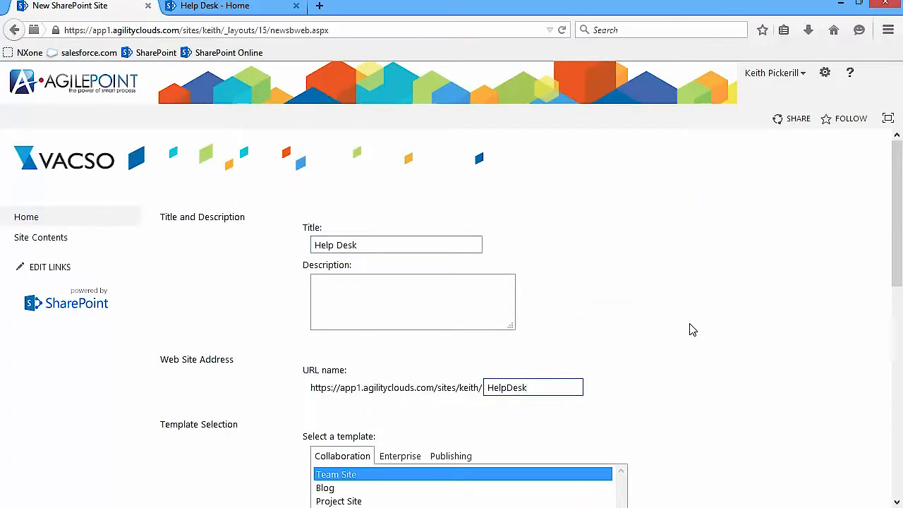
scroll(692, 330, down, 3)
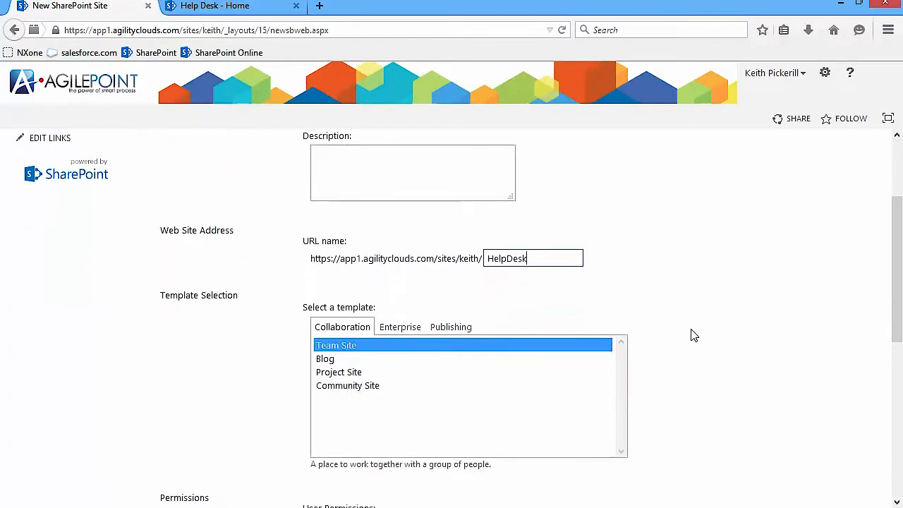
scroll(692, 336, down, 4)
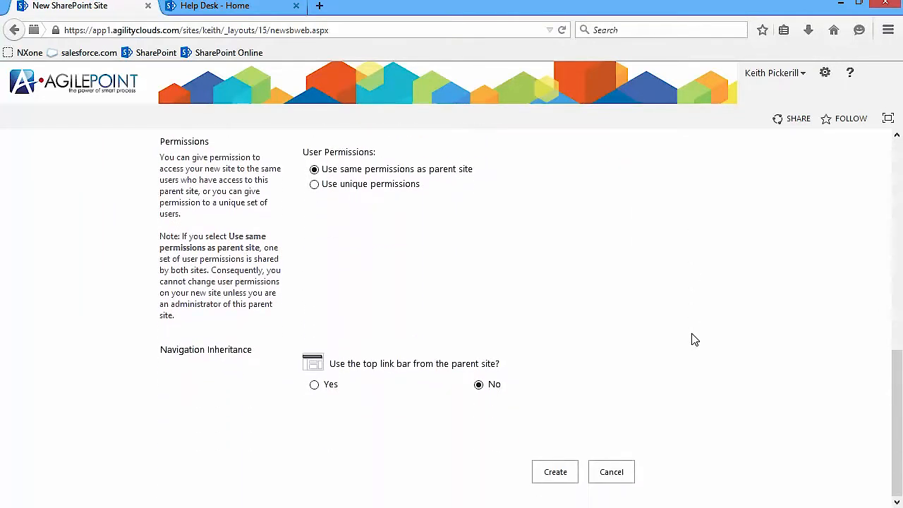
click(313, 385)
click(555, 474)
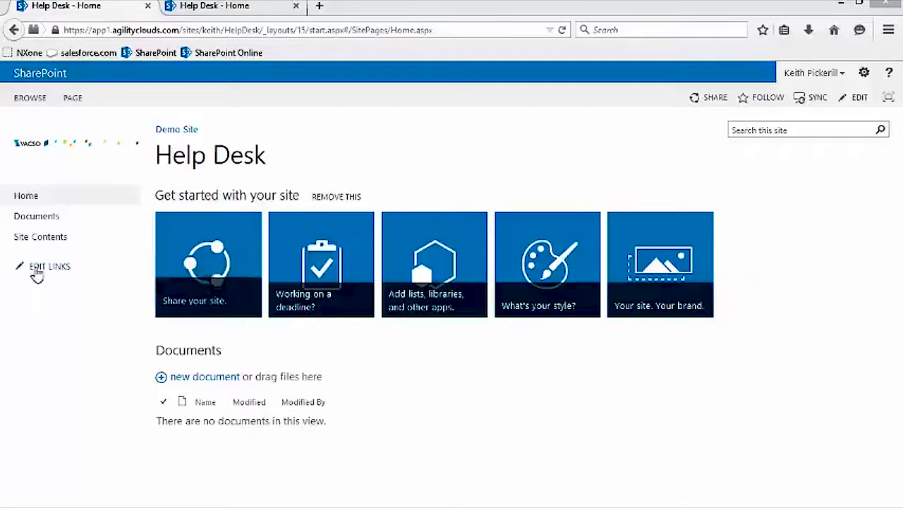
- Add a custom list named HelpDeskTickets to the Demo Site's Help Desk subsite
click(44, 240)
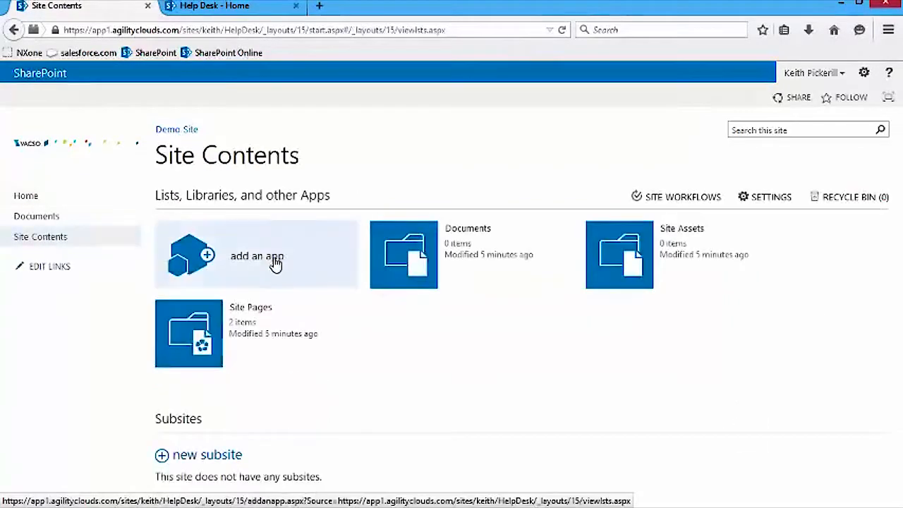
click(272, 261)
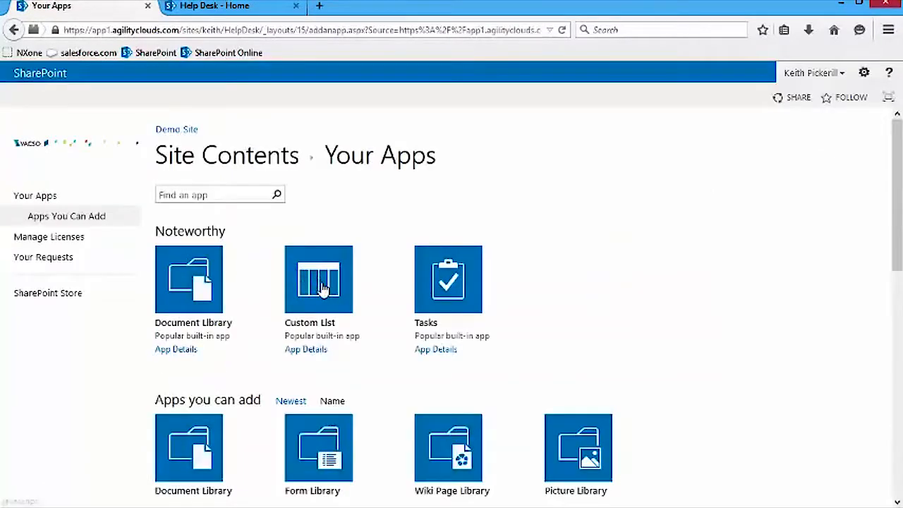
click(322, 288)
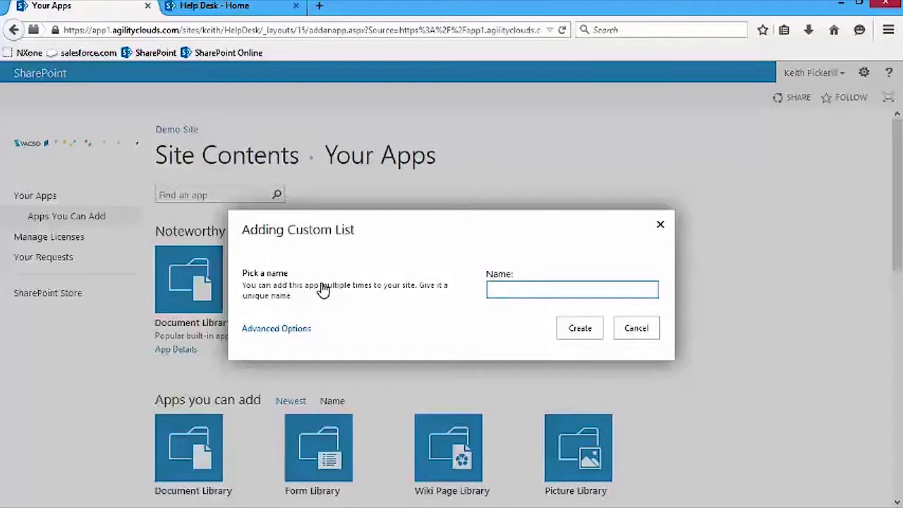
text(HelpDeskTickets)
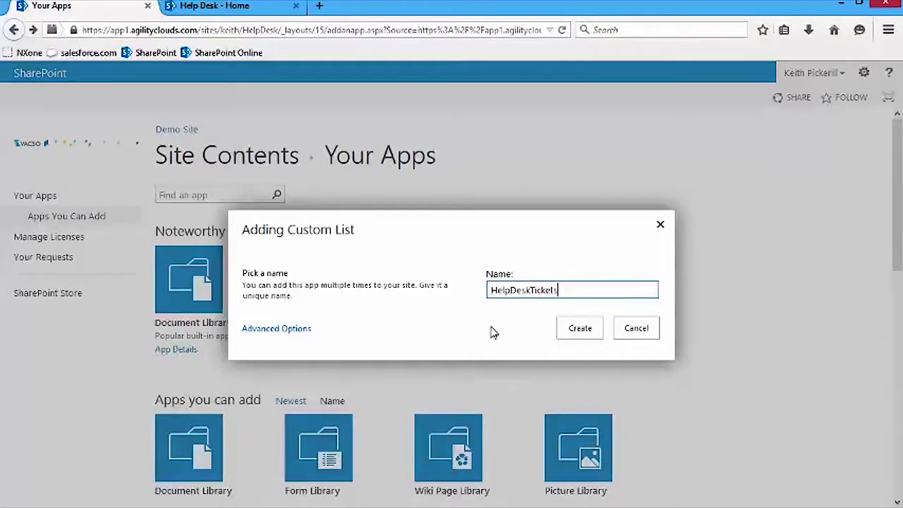
click(579, 328)
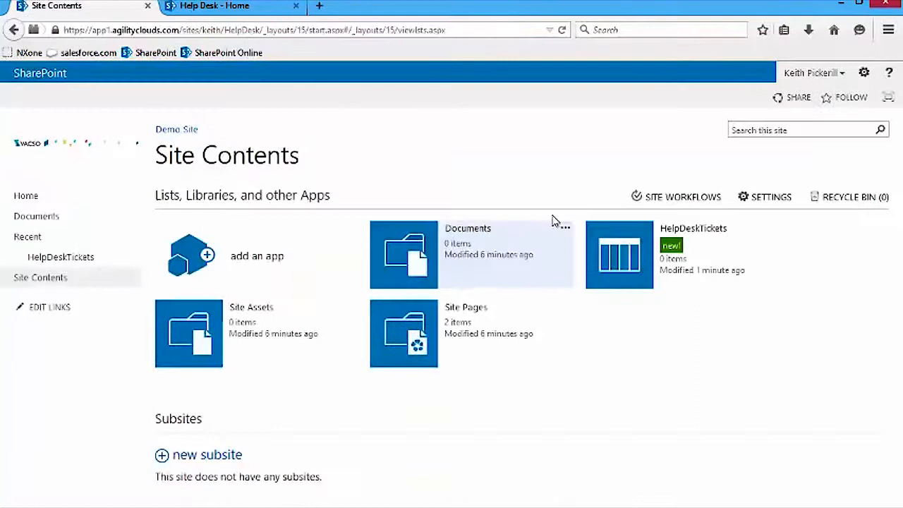
- Add the same HelpDeskTickets custom list to the SharePoint Online Help Desk site
click(213, 7)
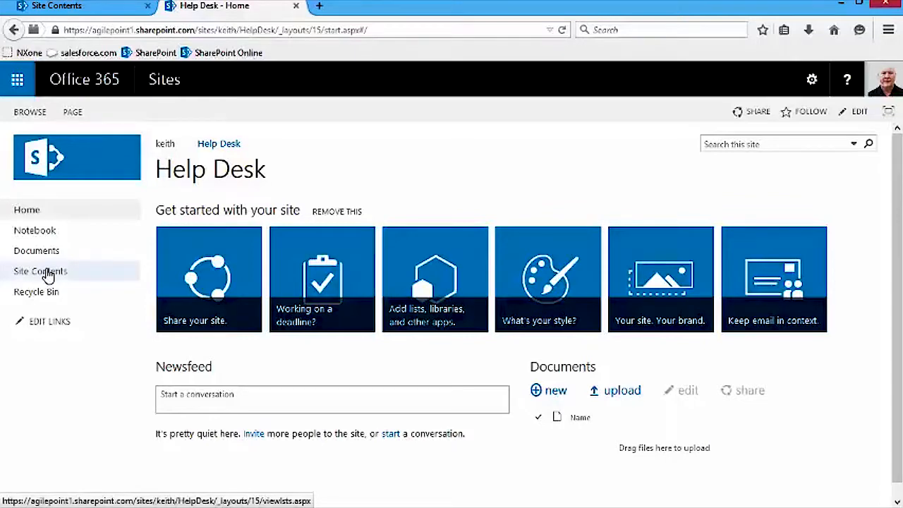
click(48, 275)
click(253, 284)
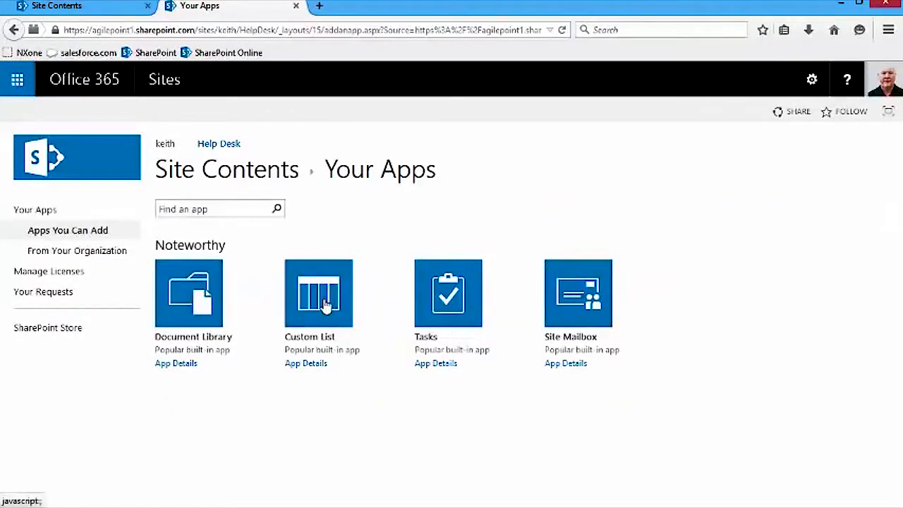
click(325, 304)
text(HelpDeskTickets)
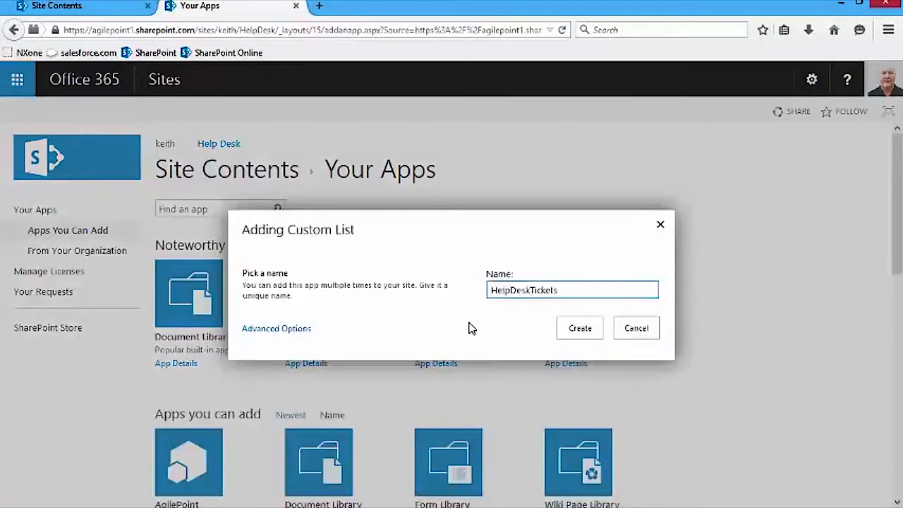
click(581, 330)
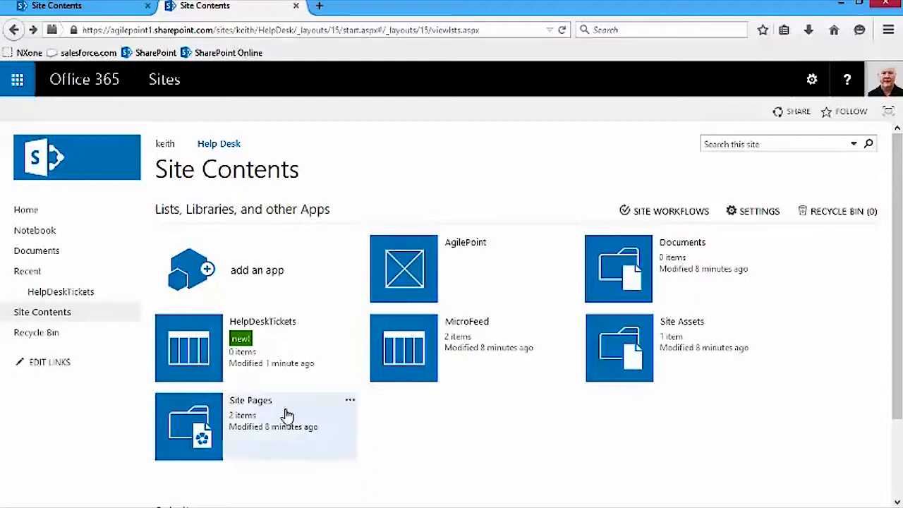
- In HelpDeskTickets list settings, rename it 'Help Desk Tickets' and set Display on Quick Launch to Yes
click(204, 352)
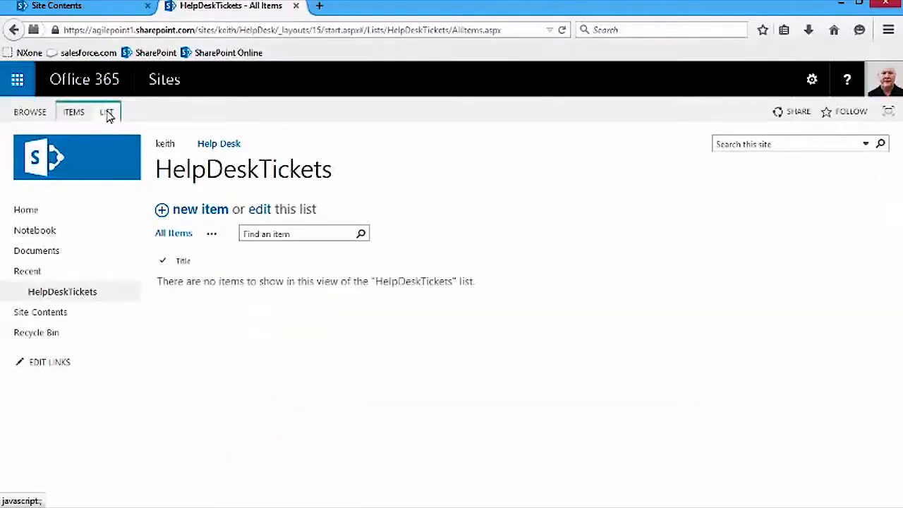
click(107, 114)
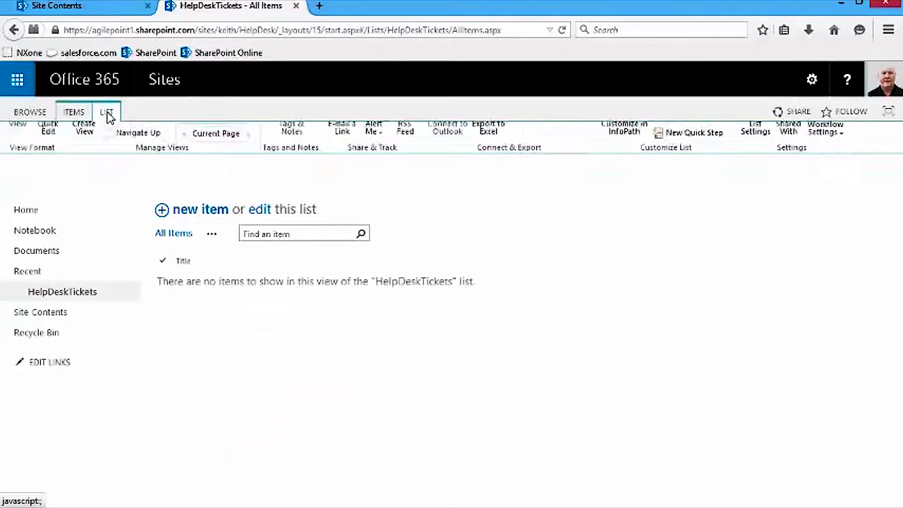
click(755, 152)
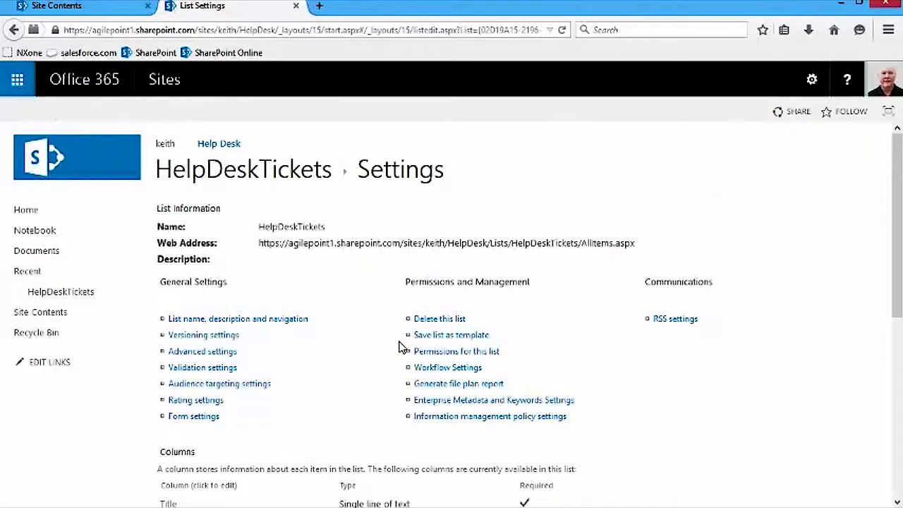
click(249, 321)
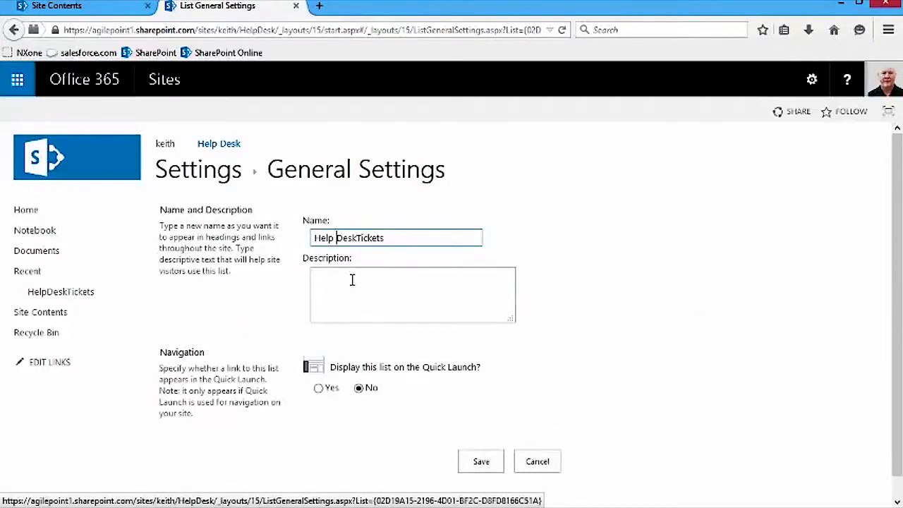
click(358, 237)
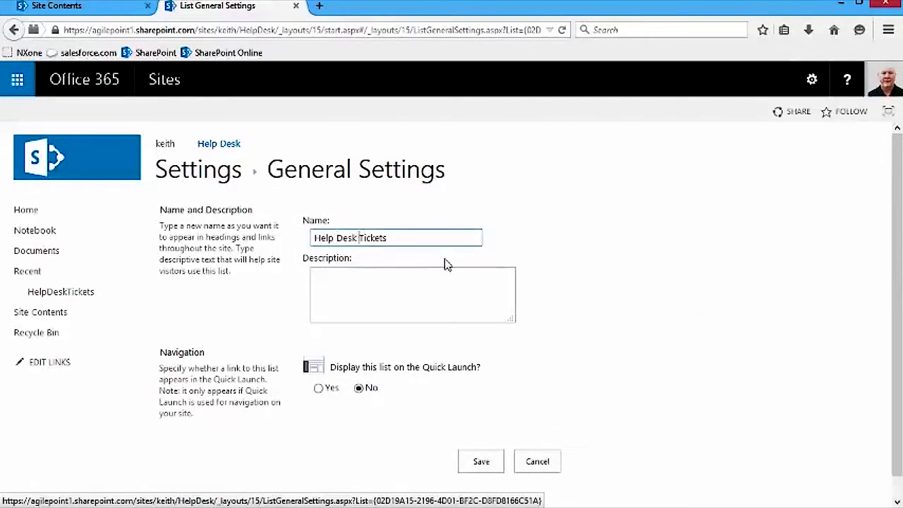
click(318, 389)
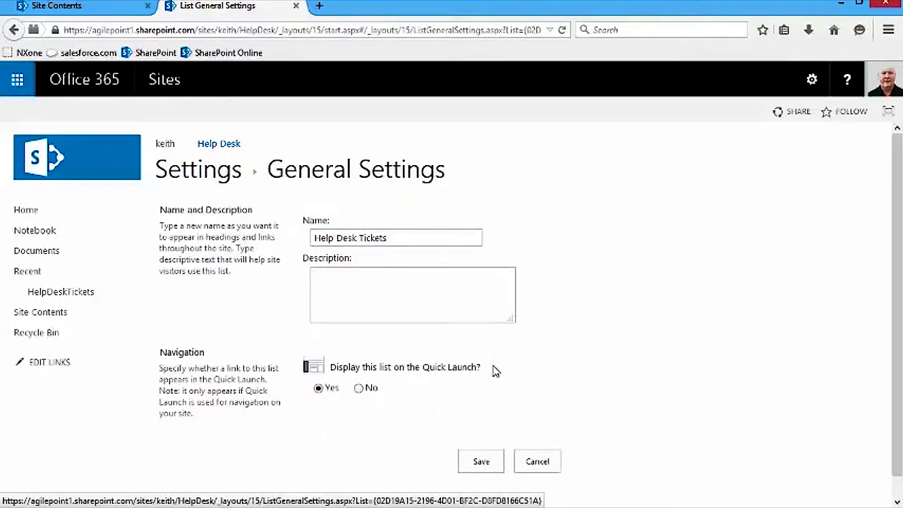
click(481, 457)
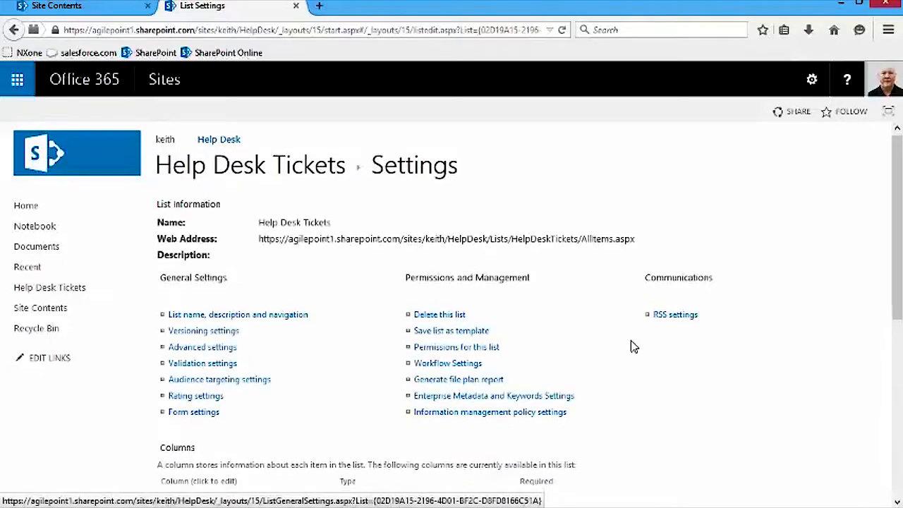
- Set the Title column's 'Require that this column contains information' option to No
scroll(632, 346, down, 3)
scroll(663, 363, up, 3)
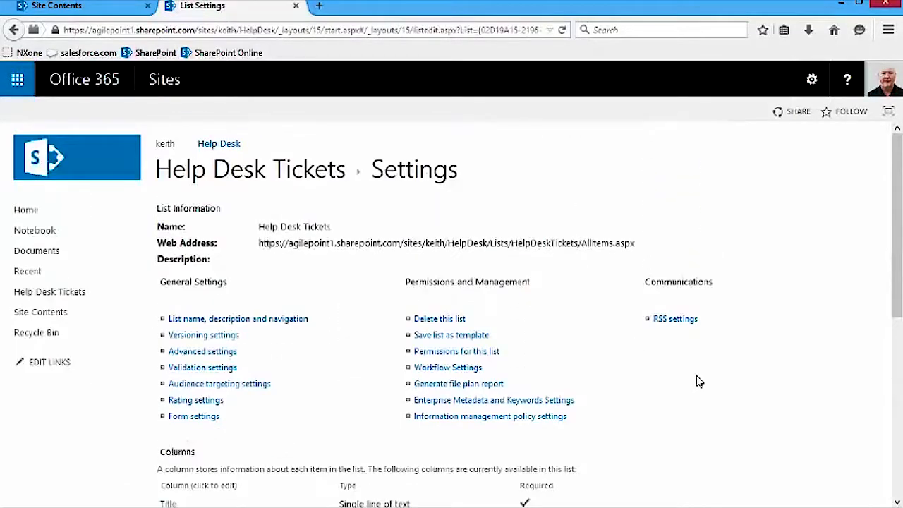
scroll(697, 382, down, 3)
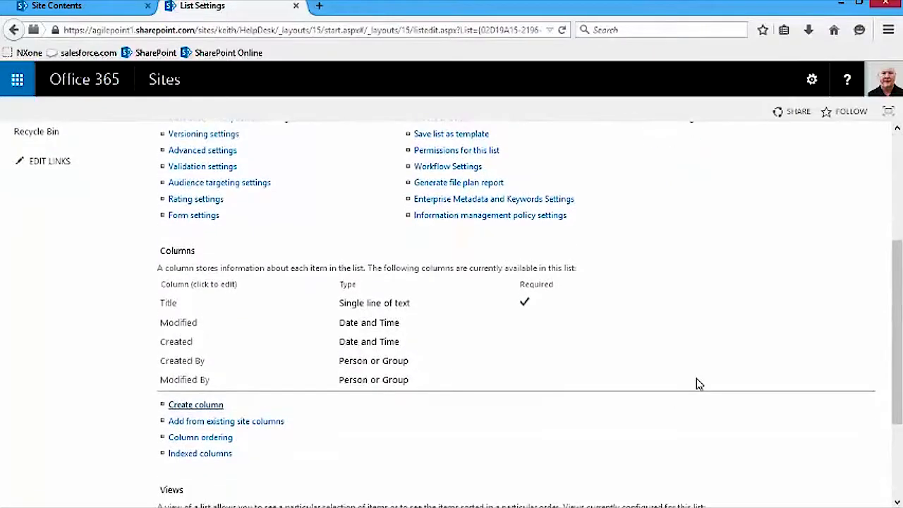
click(170, 305)
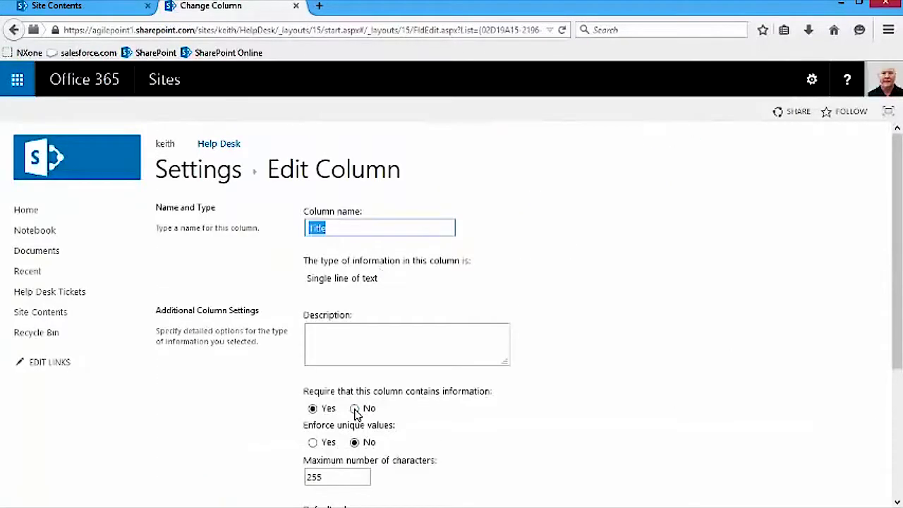
click(355, 409)
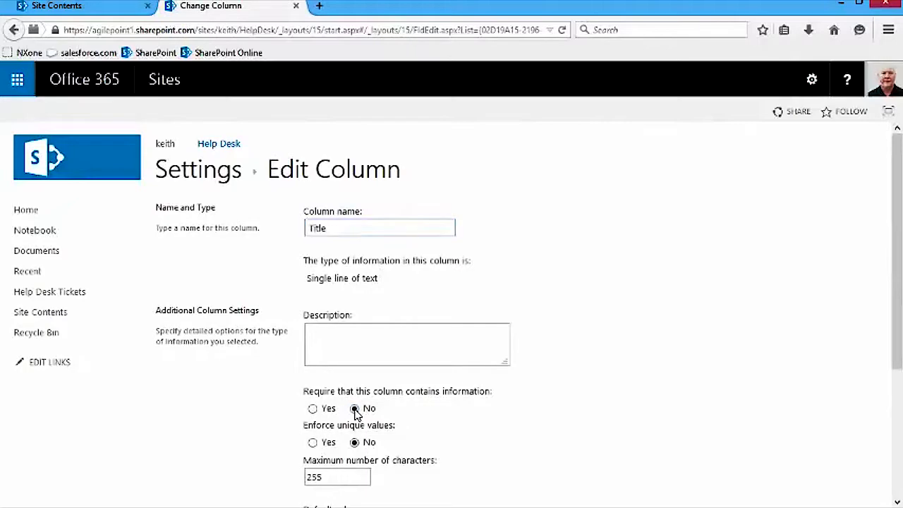
scroll(643, 430, down, 3)
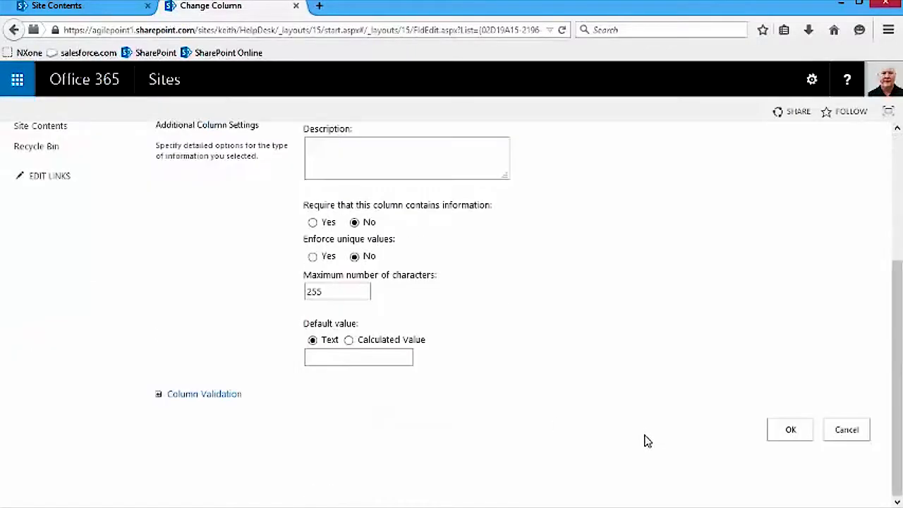
click(790, 430)
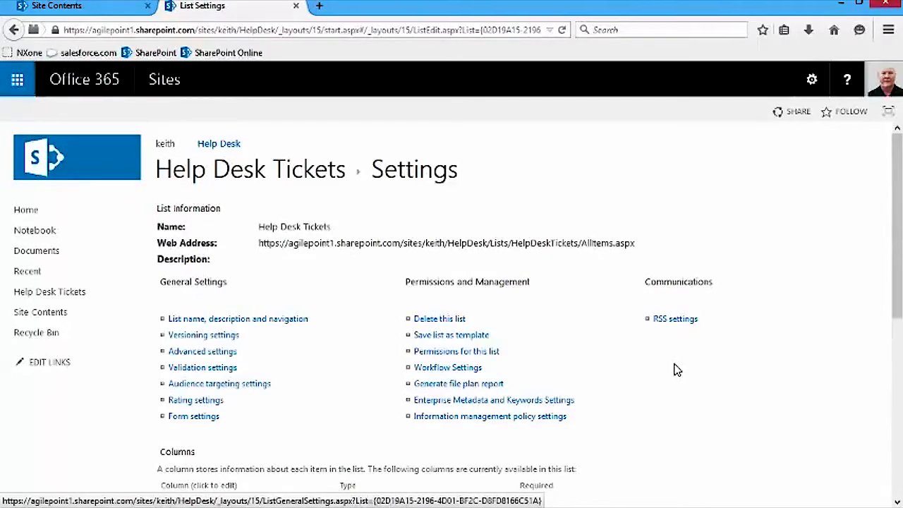
scroll(673, 372, down, 3)
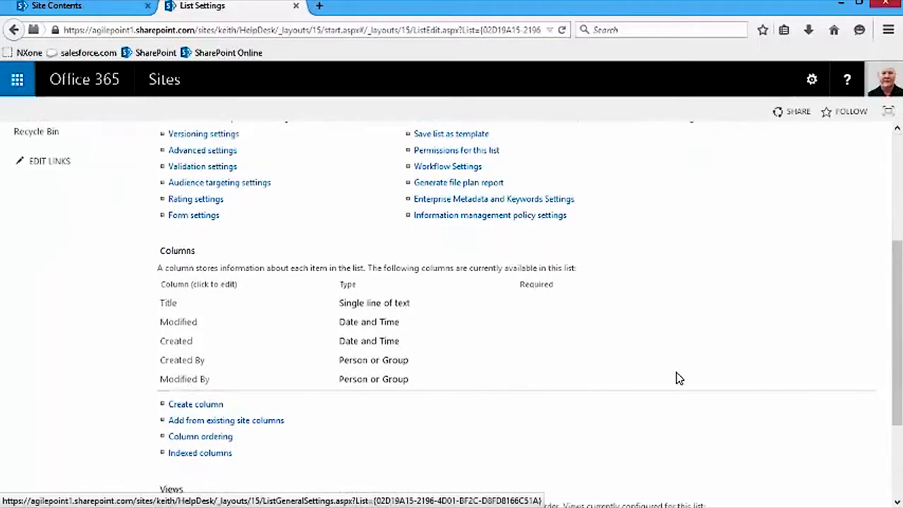
- Create a required Date and Time column DateSubmitted using the Date & Time format
click(195, 405)
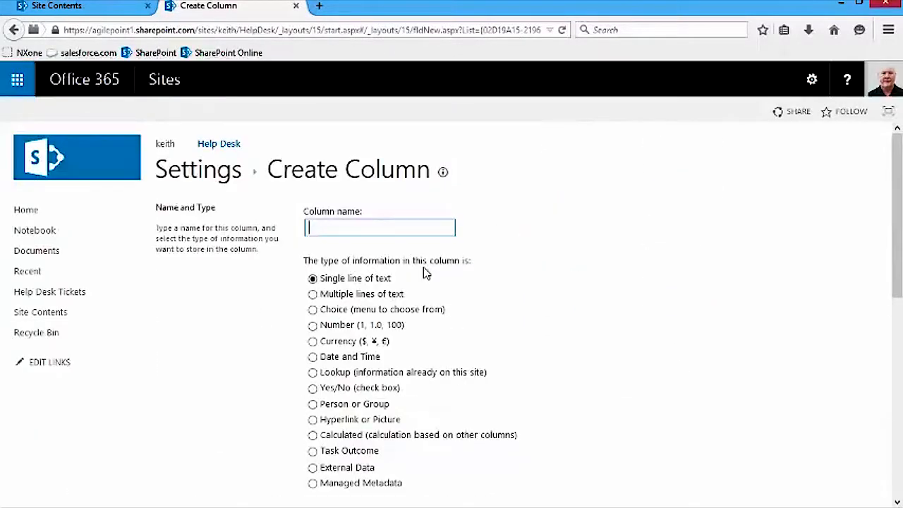
text(DateSubmitted)
scroll(604, 246, down, 1)
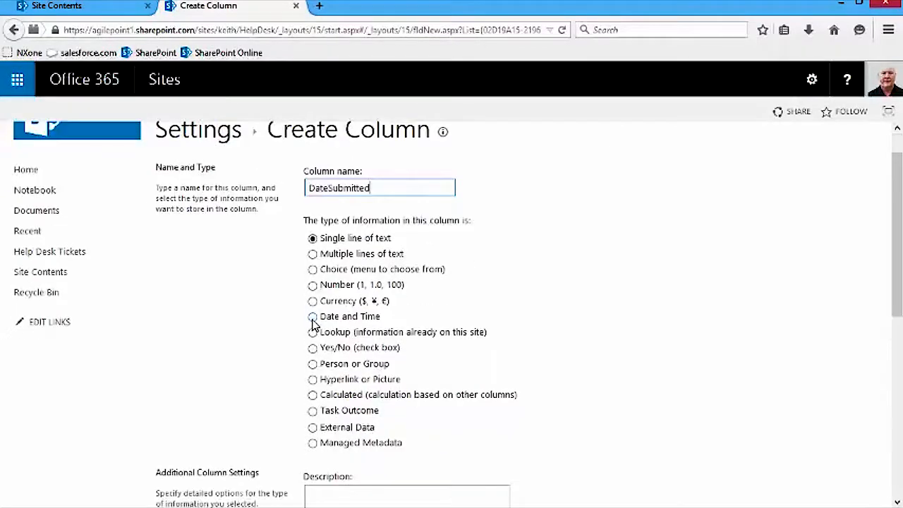
click(312, 318)
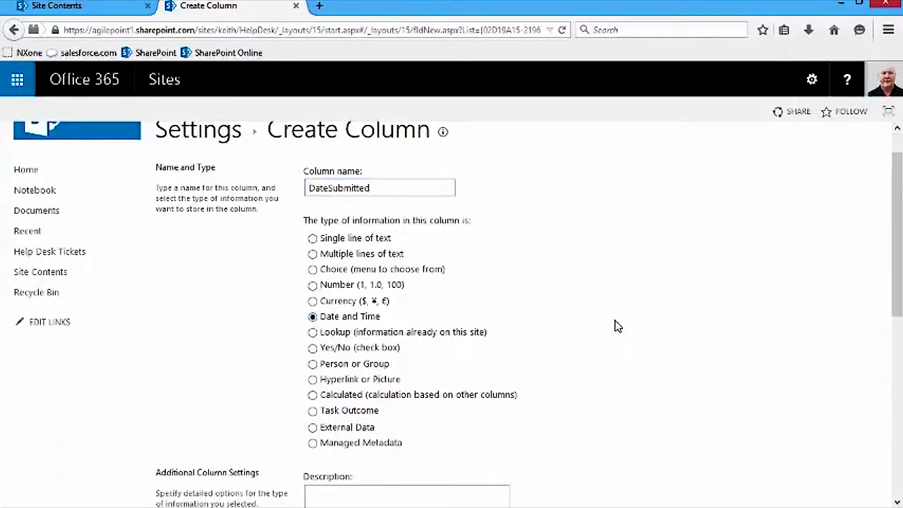
scroll(624, 310, down, 2)
scroll(632, 293, down, 6)
click(312, 249)
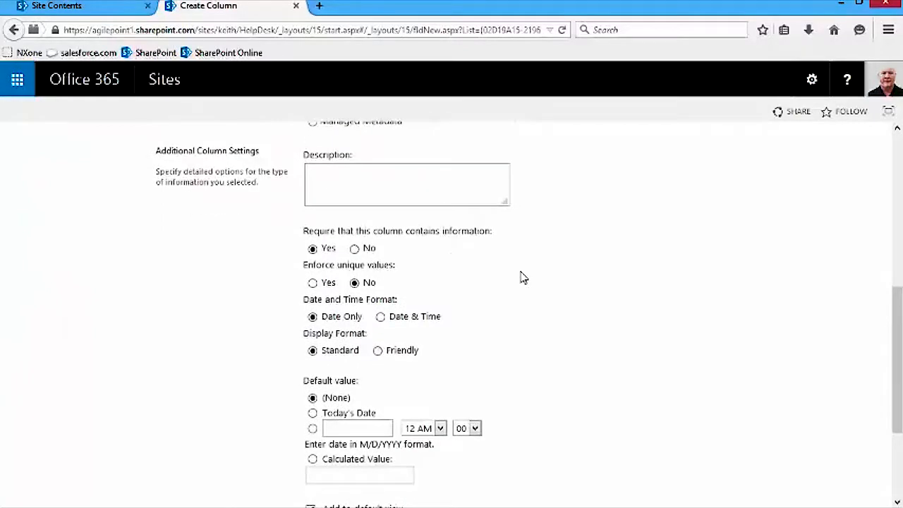
click(382, 317)
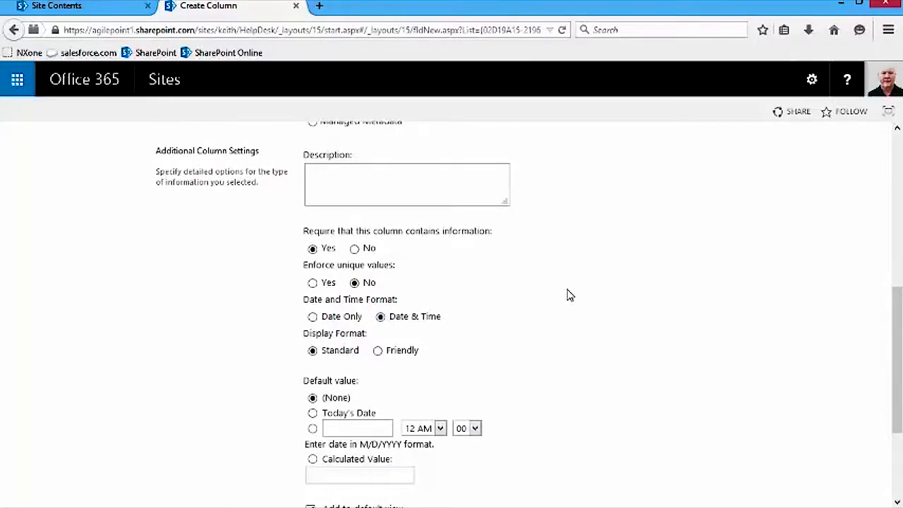
scroll(570, 294, down, 2)
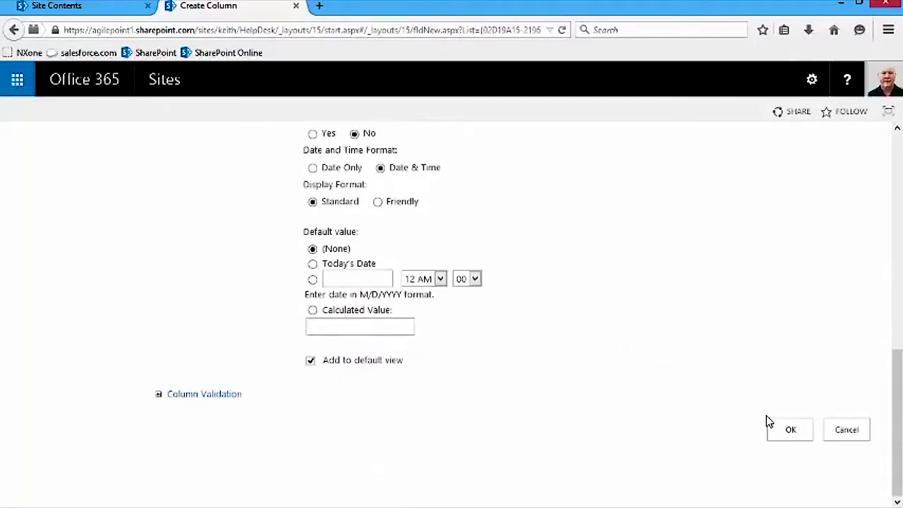
click(788, 428)
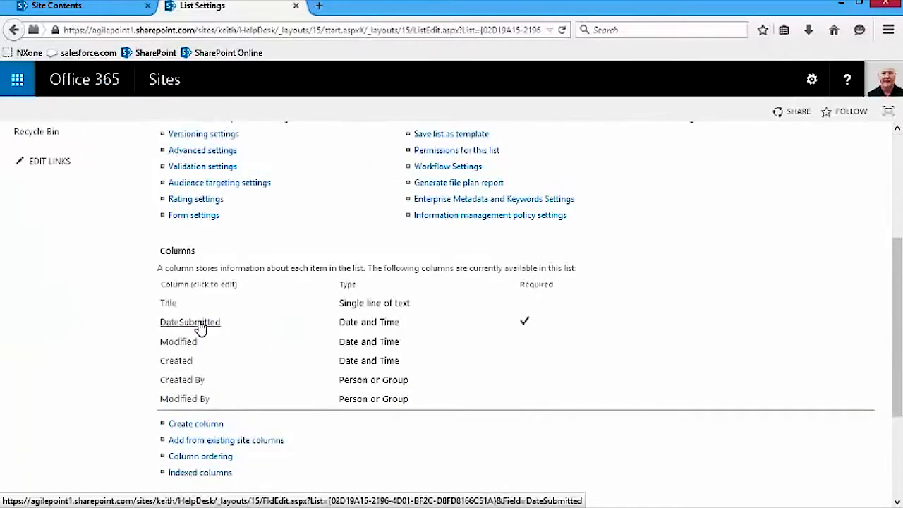
- Rename the DateSubmitted column to 'Date Submitted'
click(200, 325)
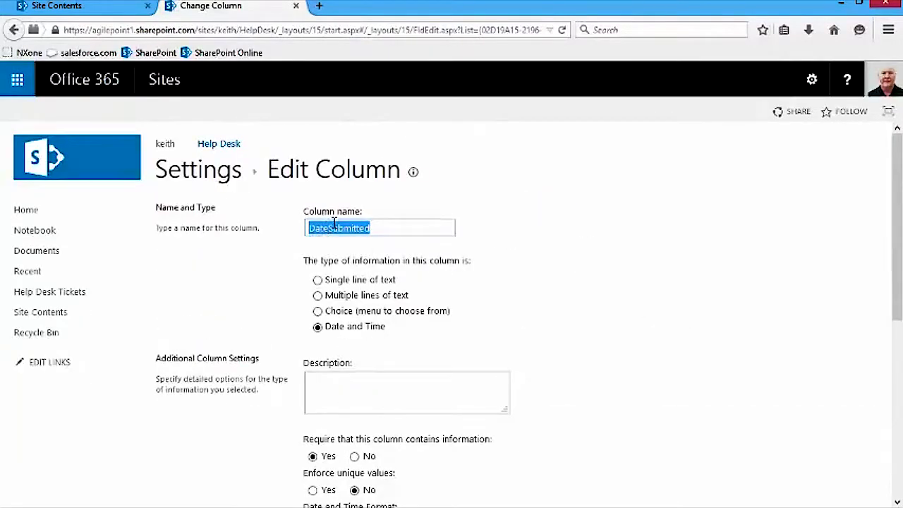
click(330, 229)
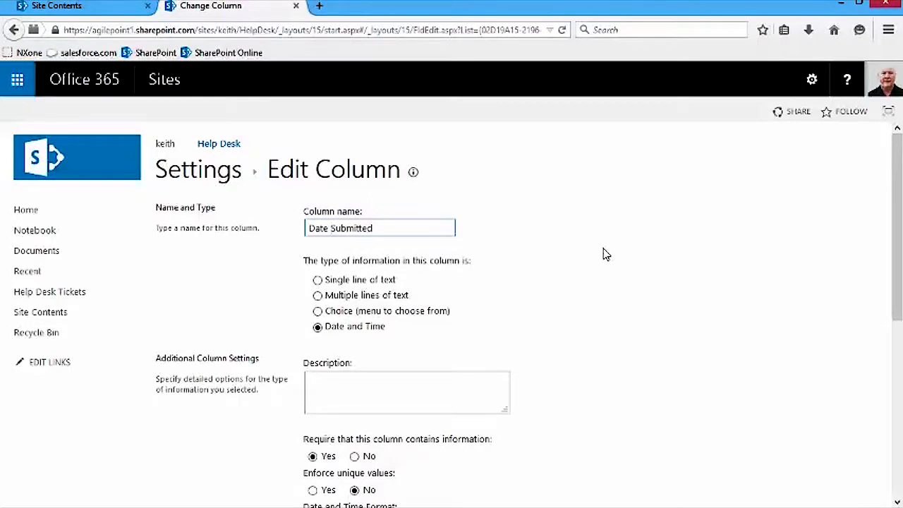
scroll(604, 254, down, 5)
scroll(607, 266, up, 5)
scroll(611, 272, down, 6)
click(787, 427)
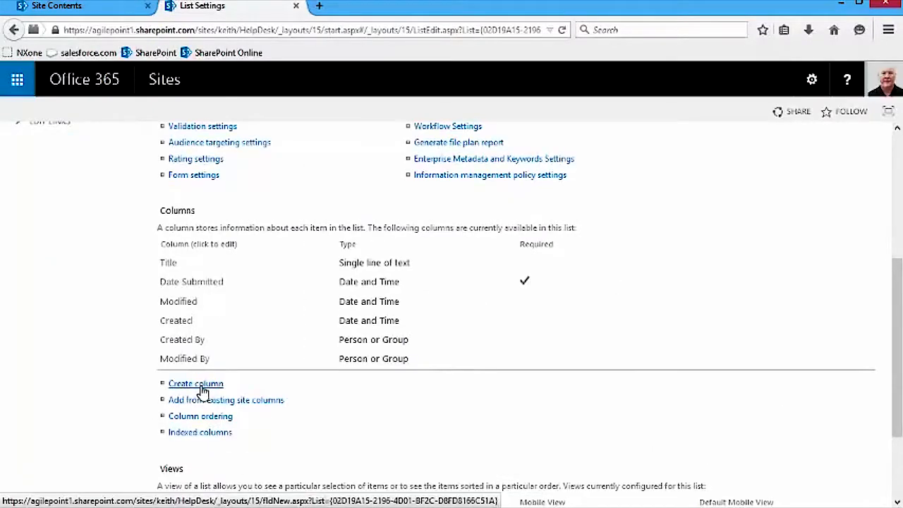
- Add a required Person or Group column UserName and rename it 'User Name'
click(196, 385)
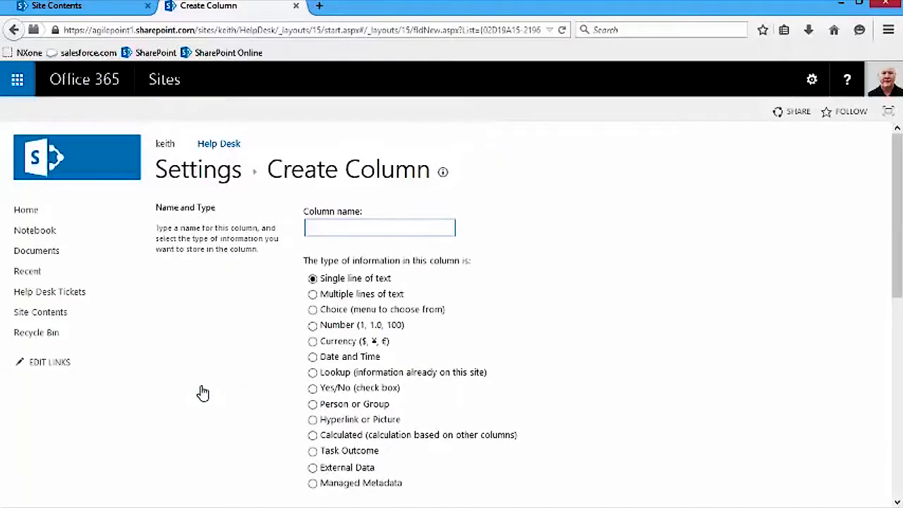
text(UserName)
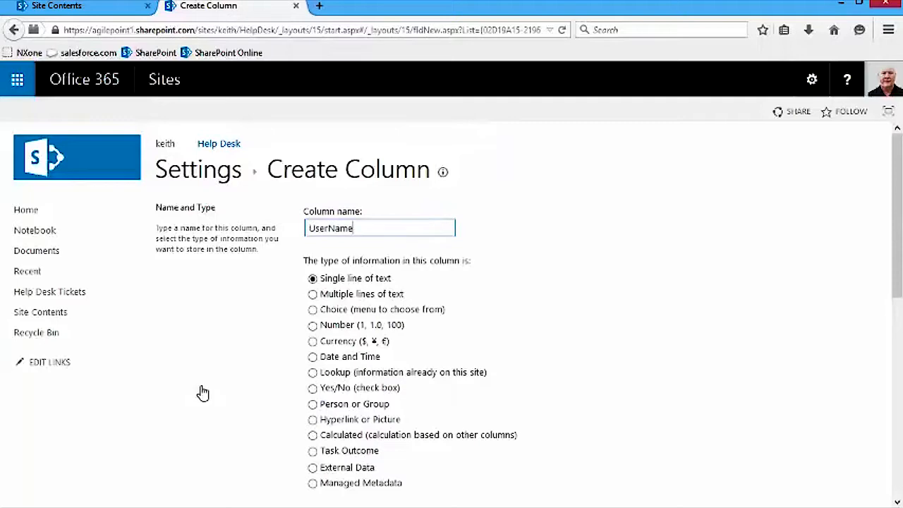
click(313, 405)
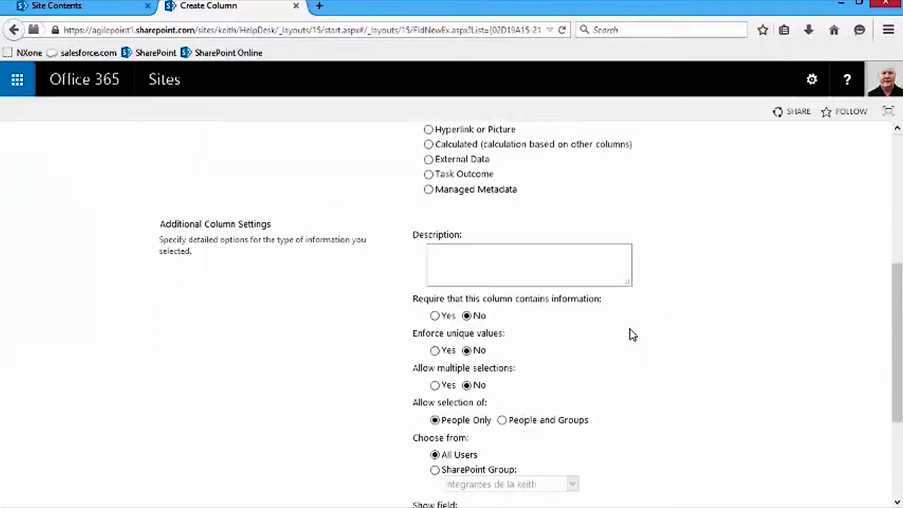
click(435, 317)
scroll(729, 343, down, 3)
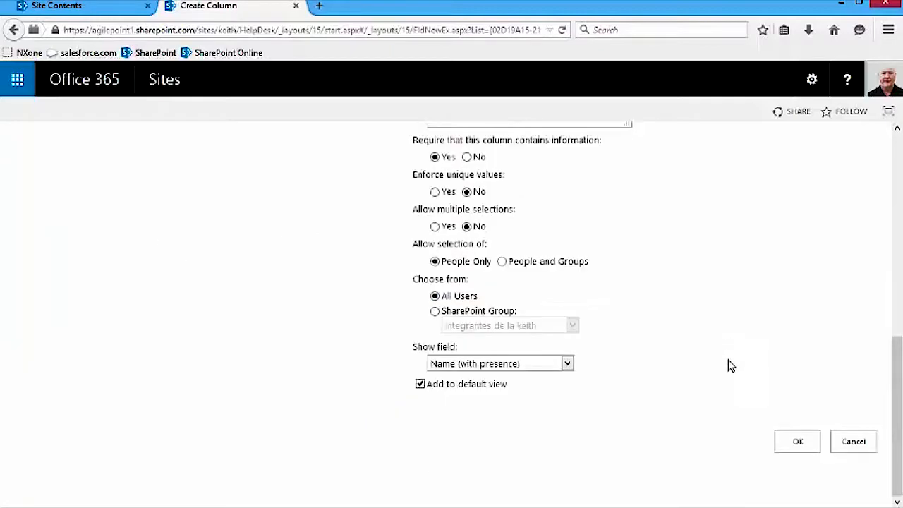
click(798, 440)
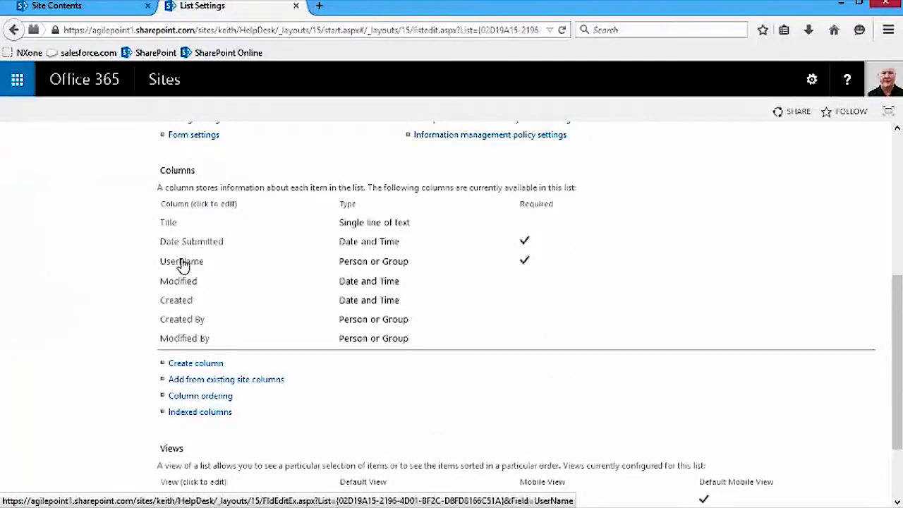
click(181, 263)
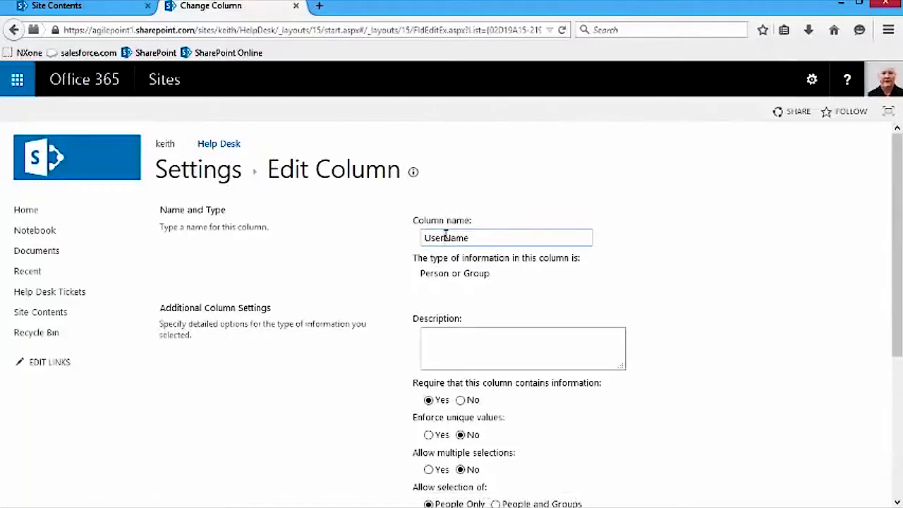
click(446, 238)
scroll(809, 355, down, 3)
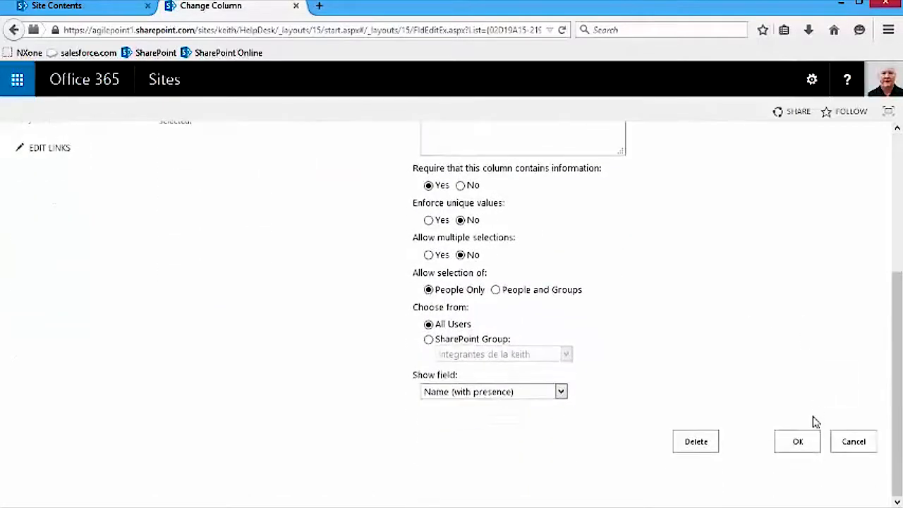
click(797, 443)
- Add a required multi-line text column IssueDescription and rename it 'Issue Description'
scroll(209, 410, down, 5)
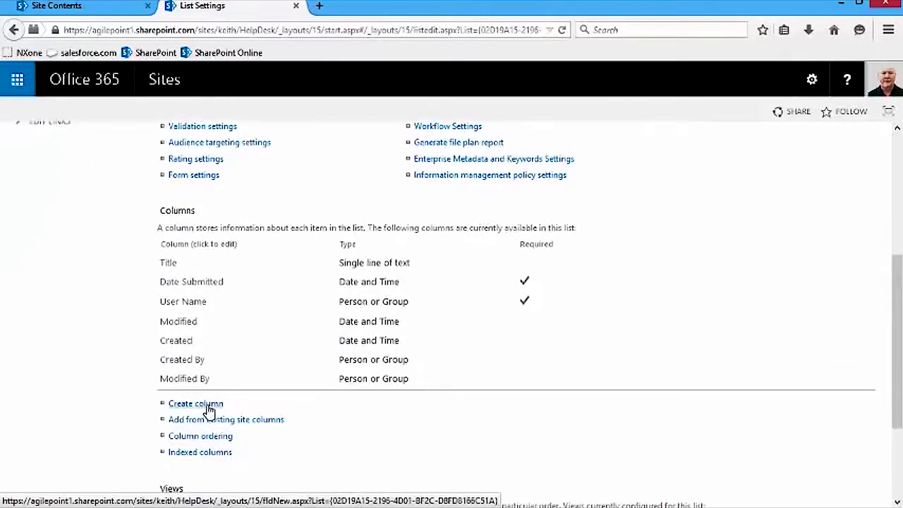
click(209, 405)
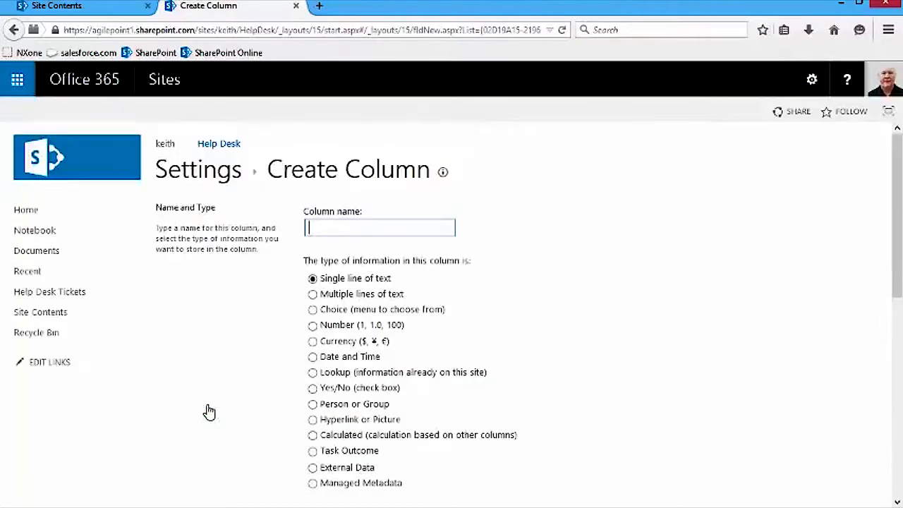
text(IssueDescription)
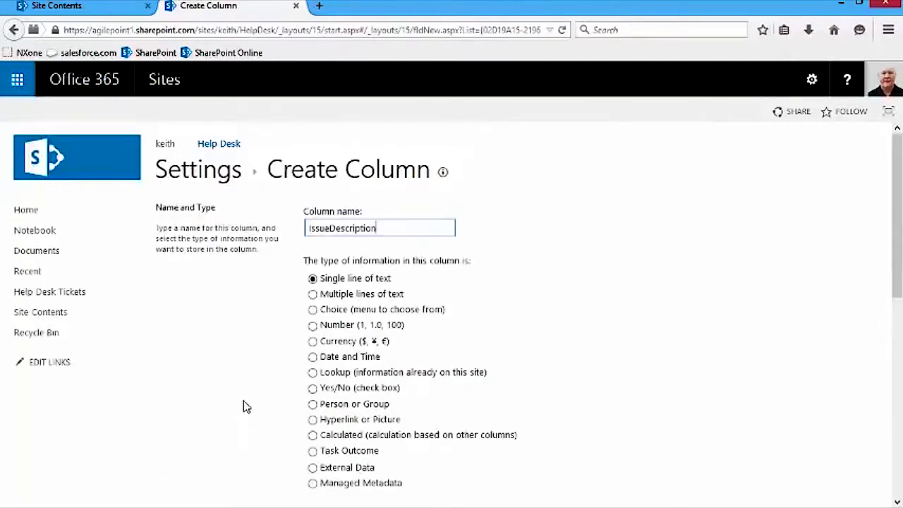
click(313, 295)
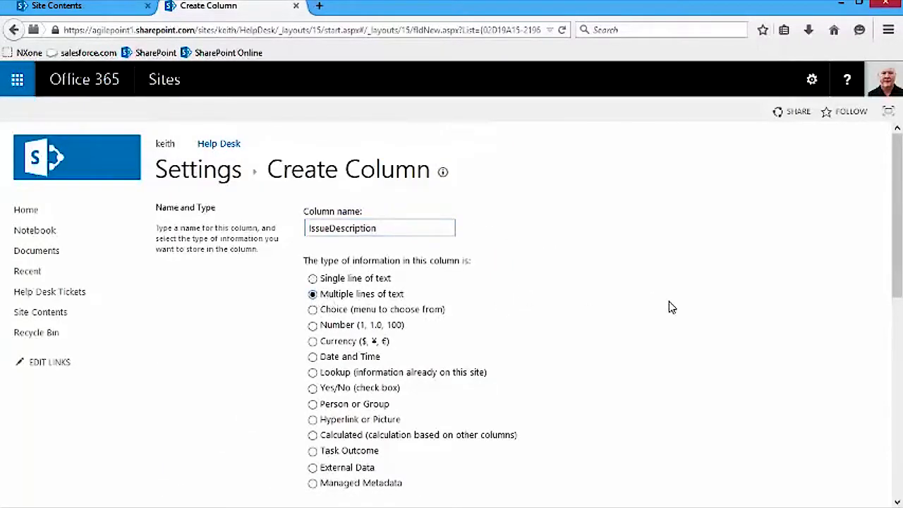
scroll(314, 336, down, 5)
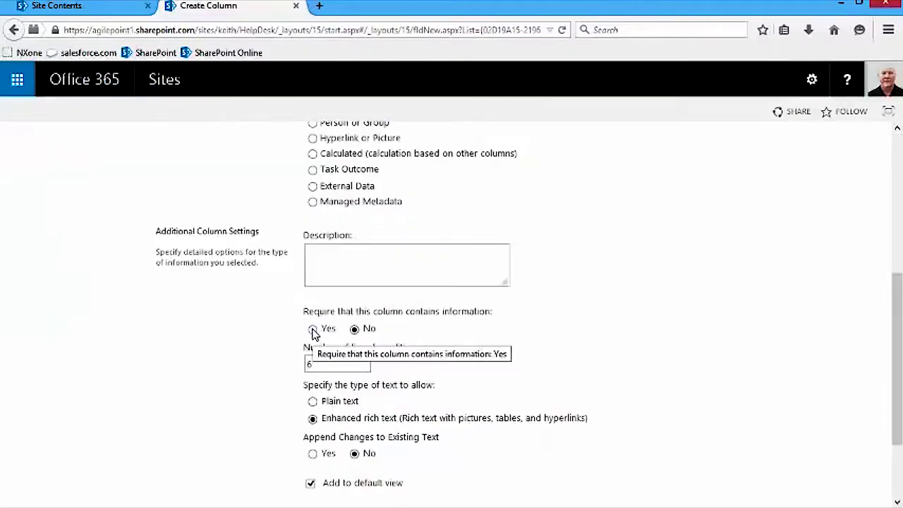
click(313, 331)
scroll(693, 332, down, 3)
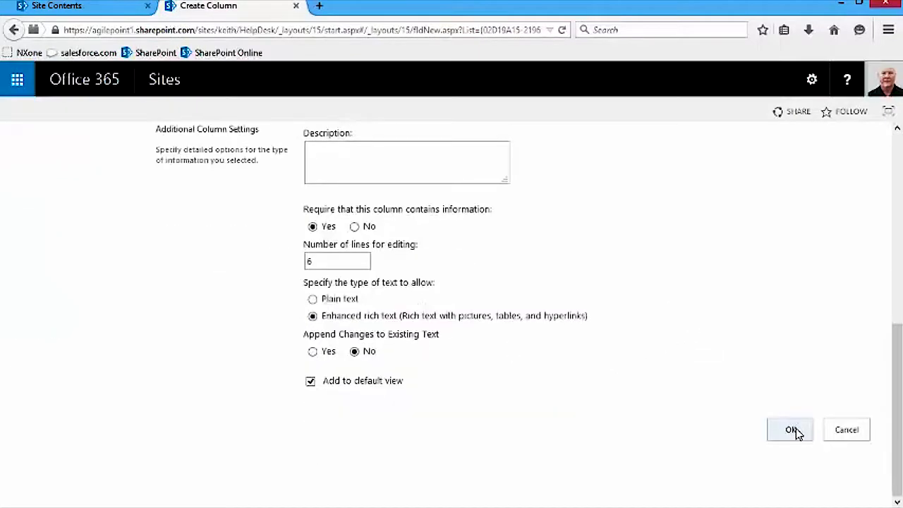
click(791, 430)
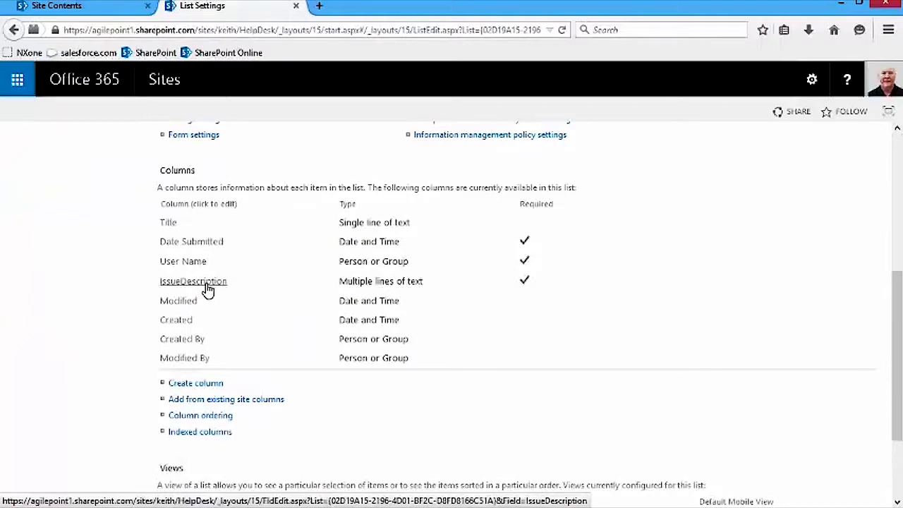
click(193, 280)
click(329, 228)
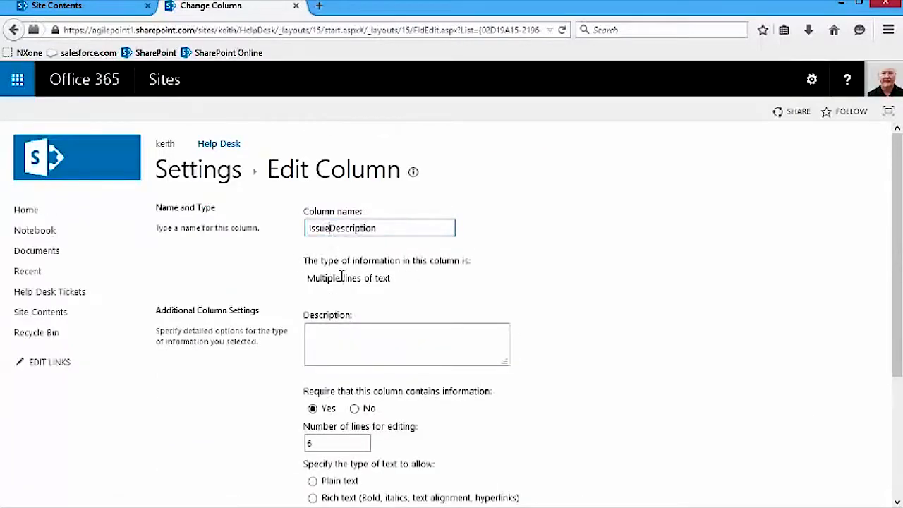
scroll(738, 352, down, 5)
click(792, 430)
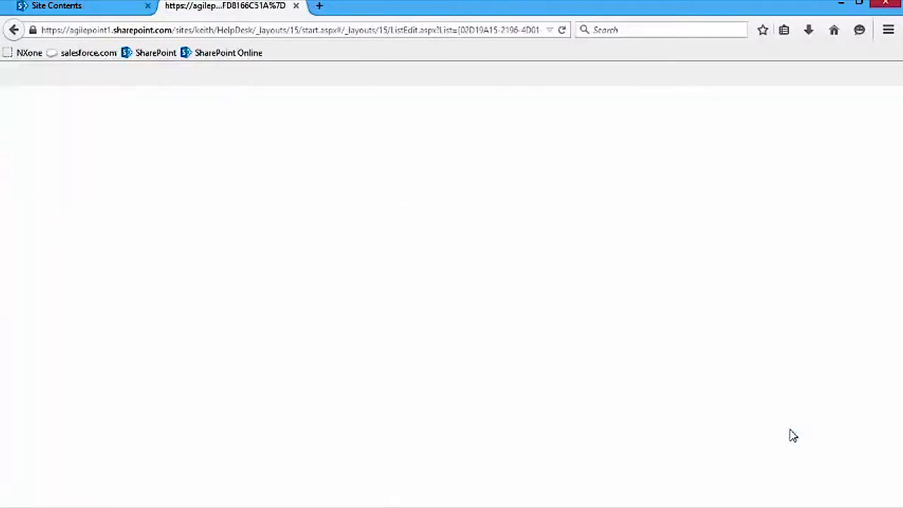
- Create a TicketStatus choice column listing Submitted, Assigned Tier 1–3, Assigned Help Desk Manager, Resolved, Closed
click(206, 428)
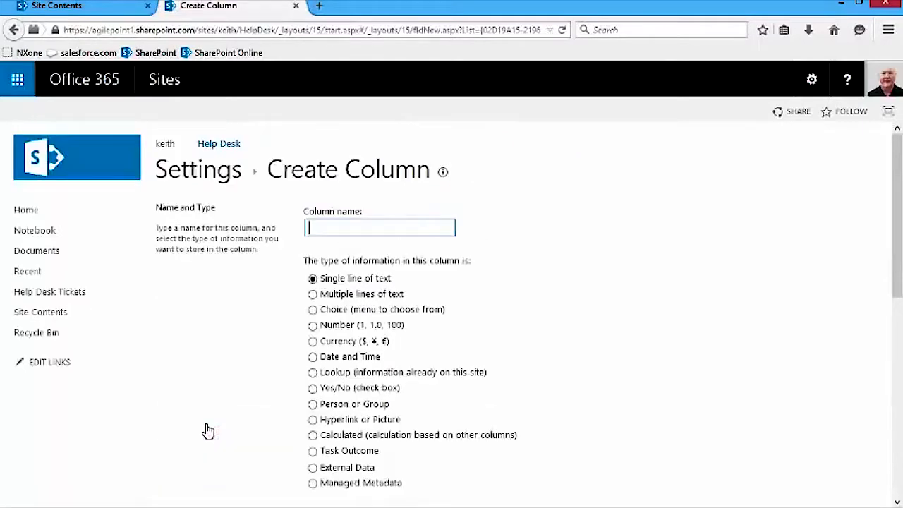
text(TicketStatus)
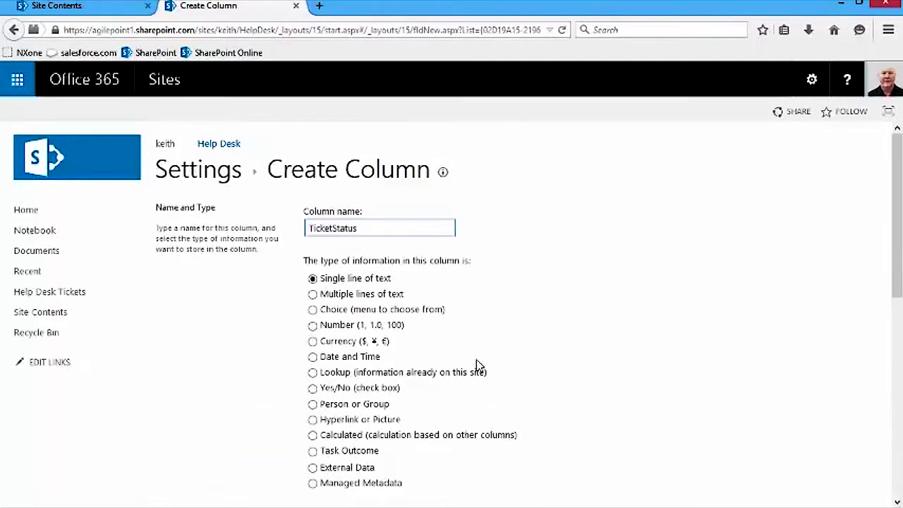
click(313, 312)
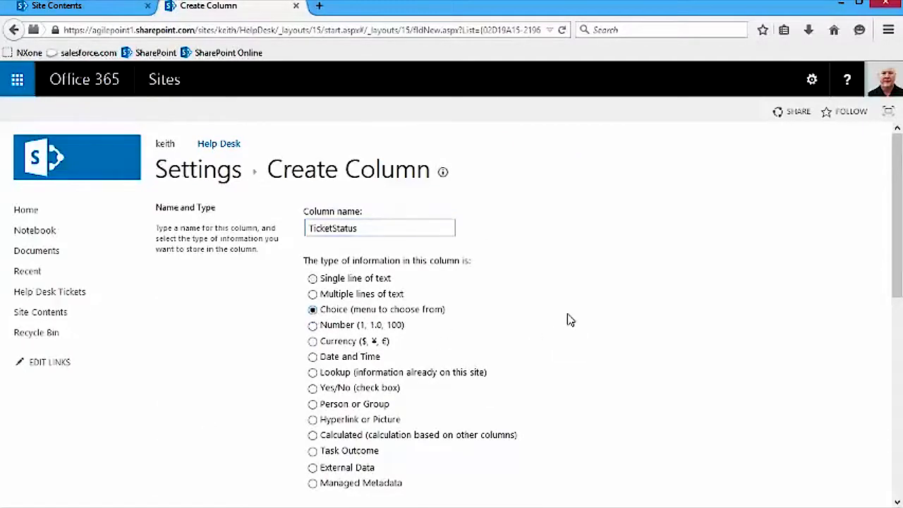
scroll(575, 332, down, 6)
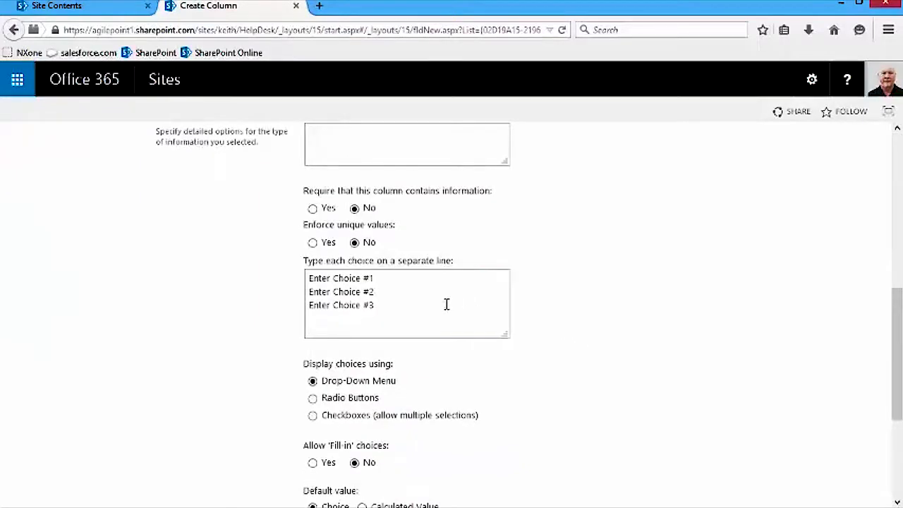
drag(308, 280, 391, 318)
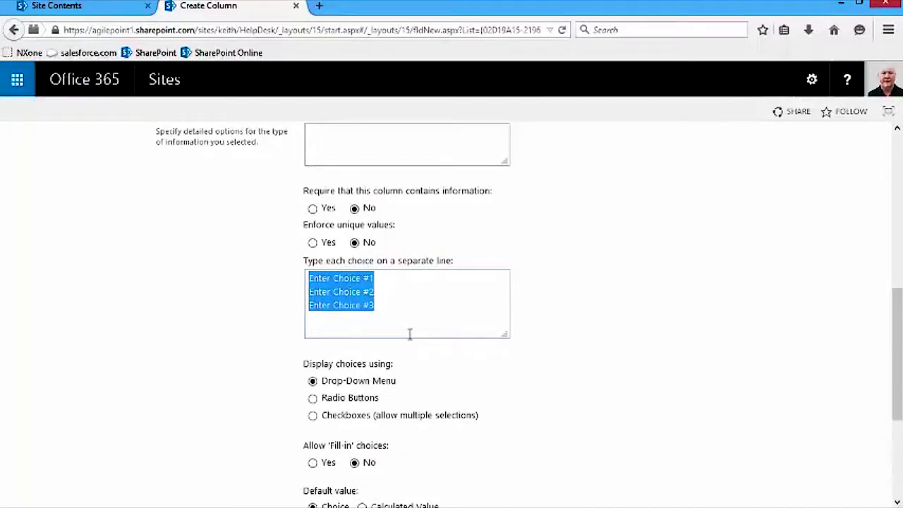
text(Submitted)
key(Return)
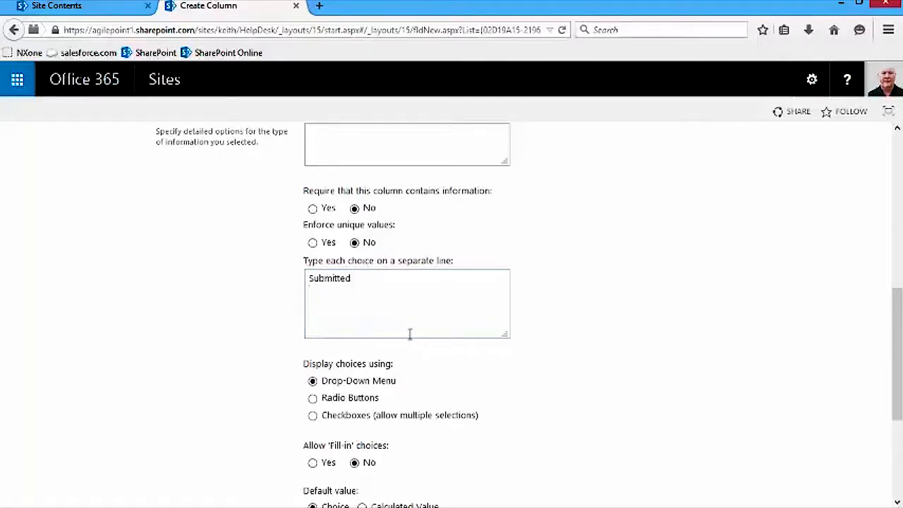
text(Assigned Tier 1)
key(Return)
text(Assigned Tier 2)
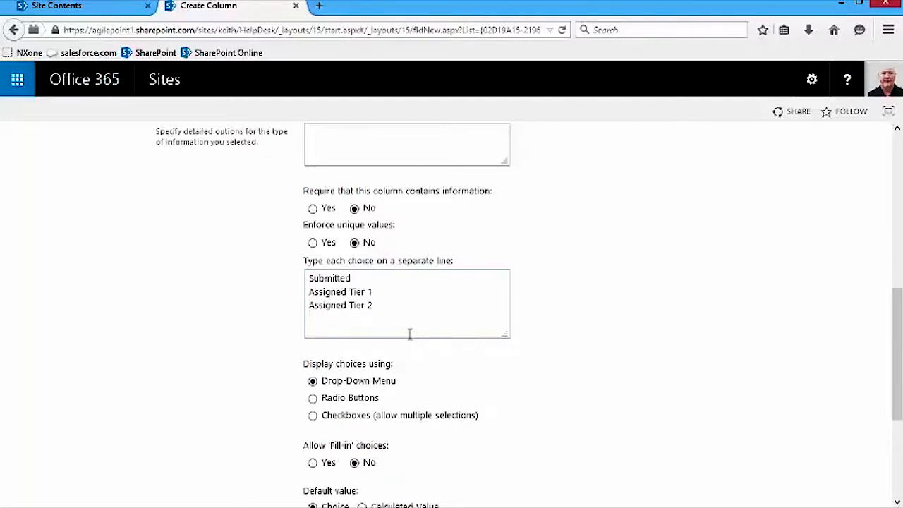
key(Return)
text(Assigned Tier 3)
key(Return)
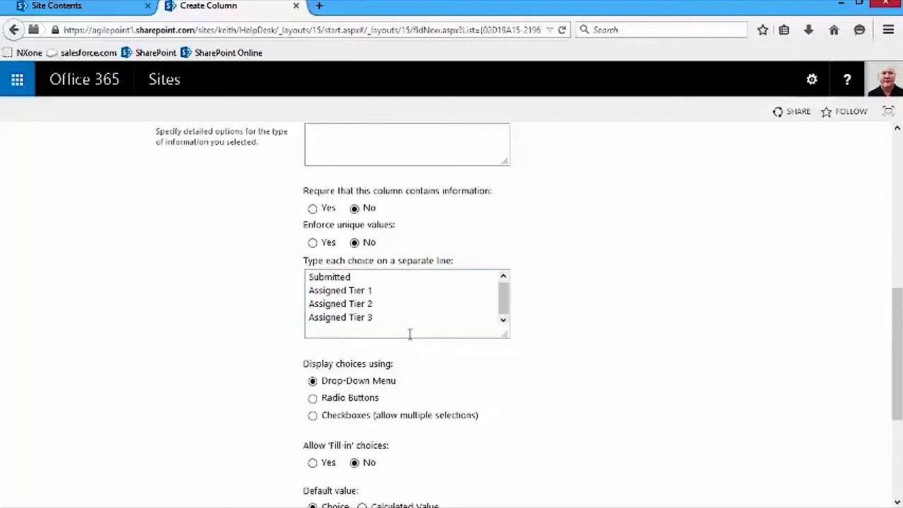
text(Assigned Help Desk Manager )
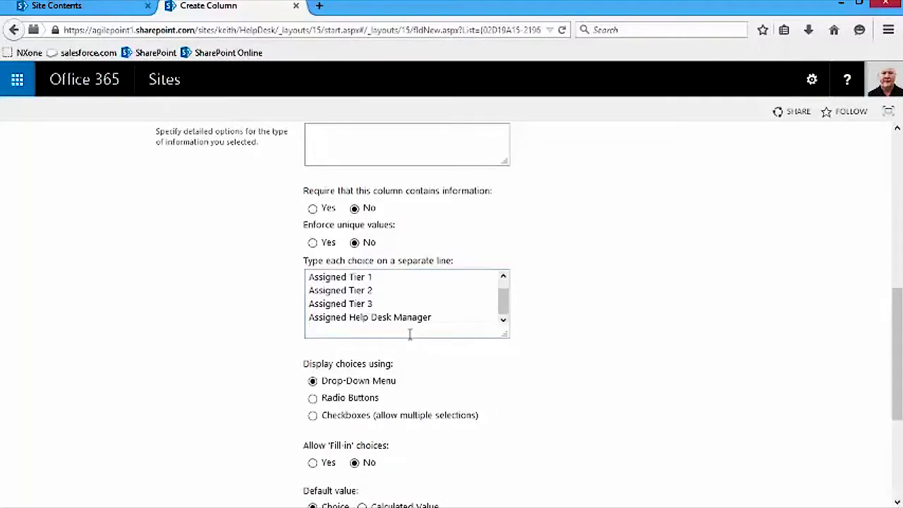
text(Resolved)
key(Return)
text(Closed)
scroll(574, 310, down, 3)
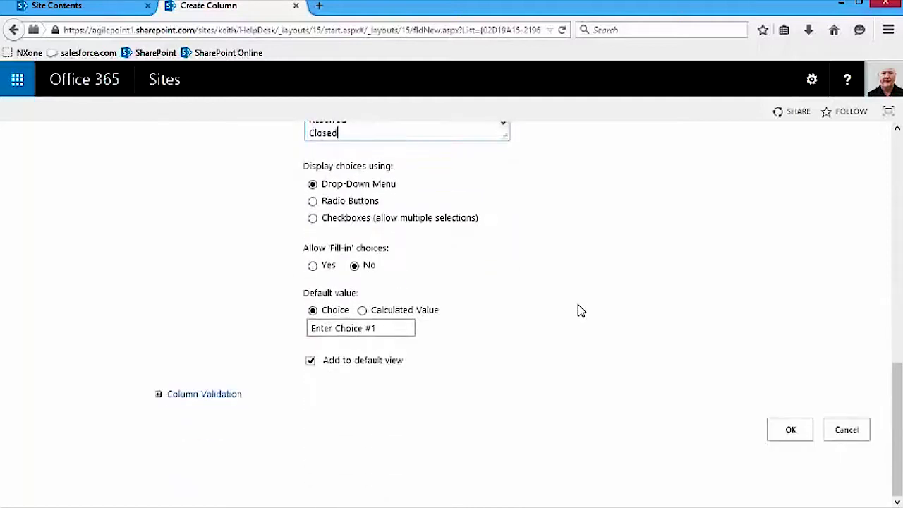
- Make Submitted the default, save, and rename the column 'Ticket Status'
click(391, 334)
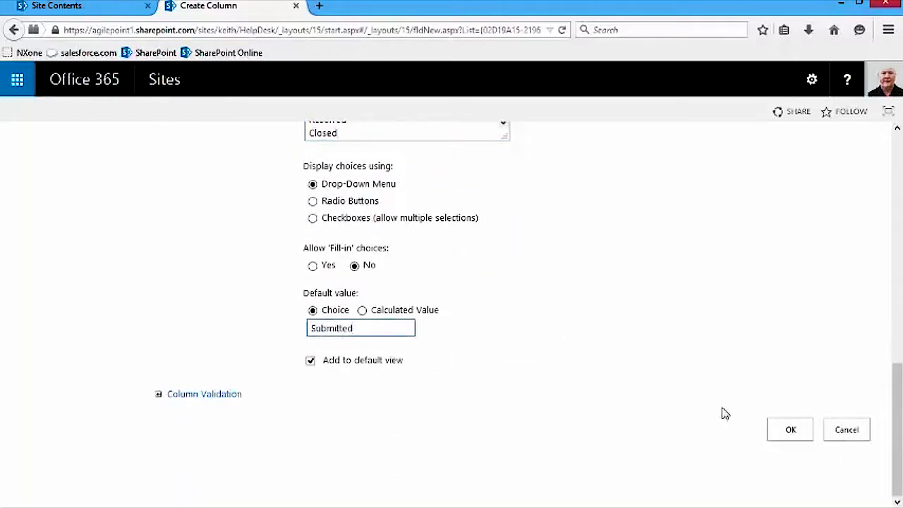
click(790, 429)
scroll(622, 340, down, 3)
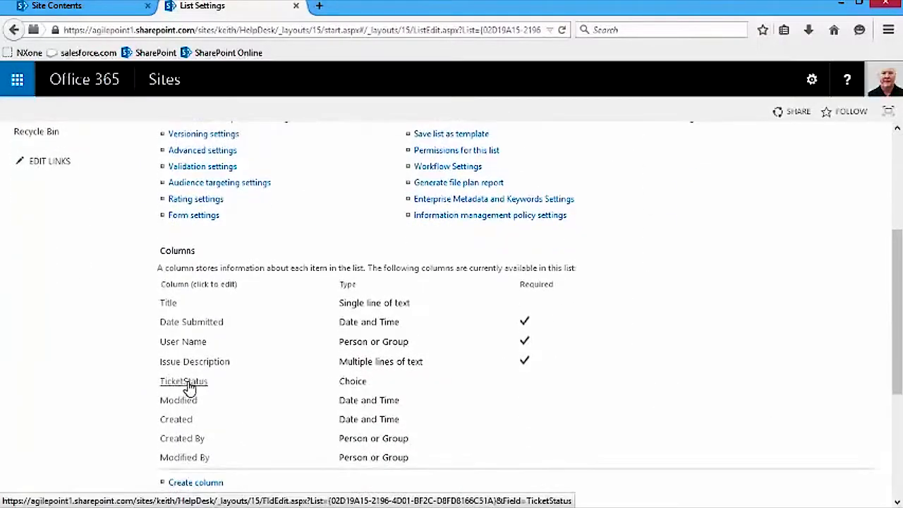
click(189, 384)
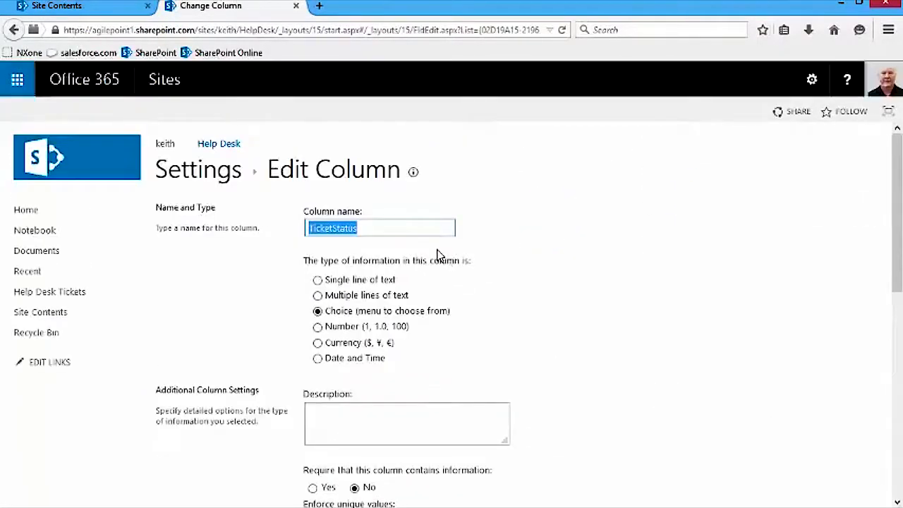
click(332, 229)
scroll(718, 345, down, 8)
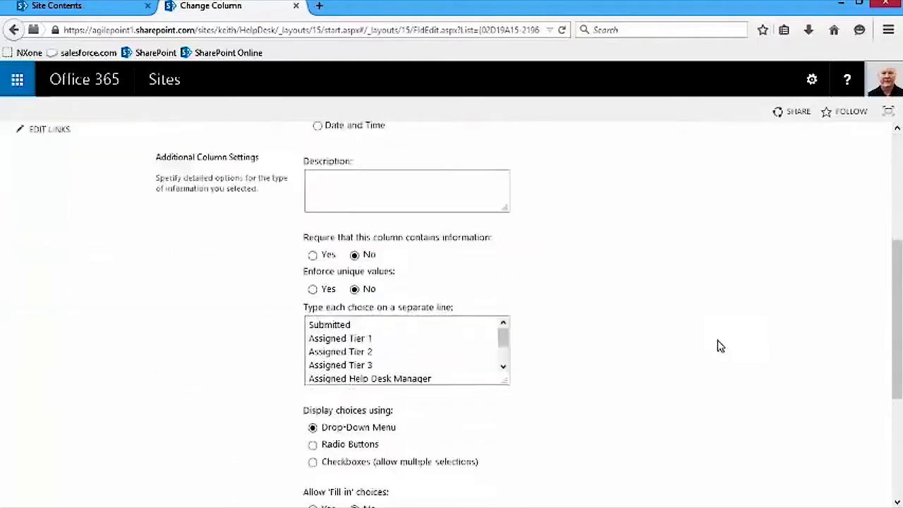
click(802, 433)
scroll(221, 258, down, 5)
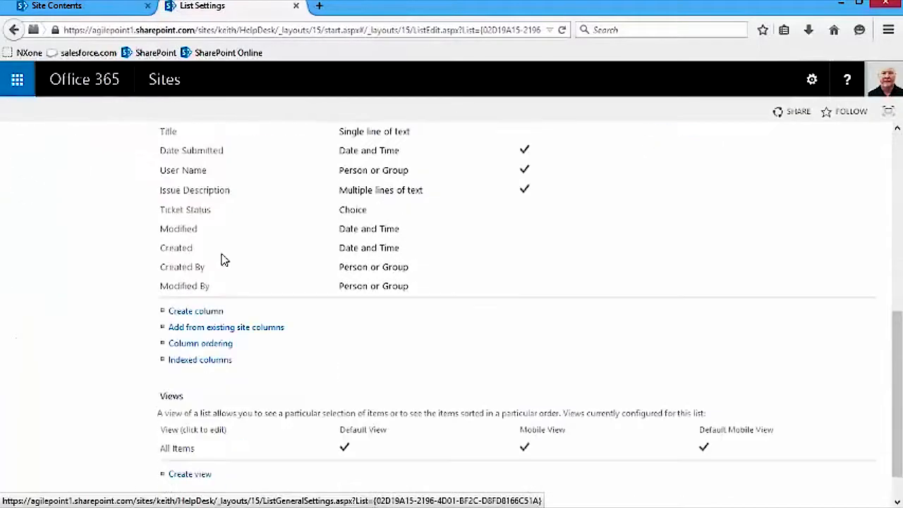
- Add an optional multi-line text column named Resolution
click(195, 311)
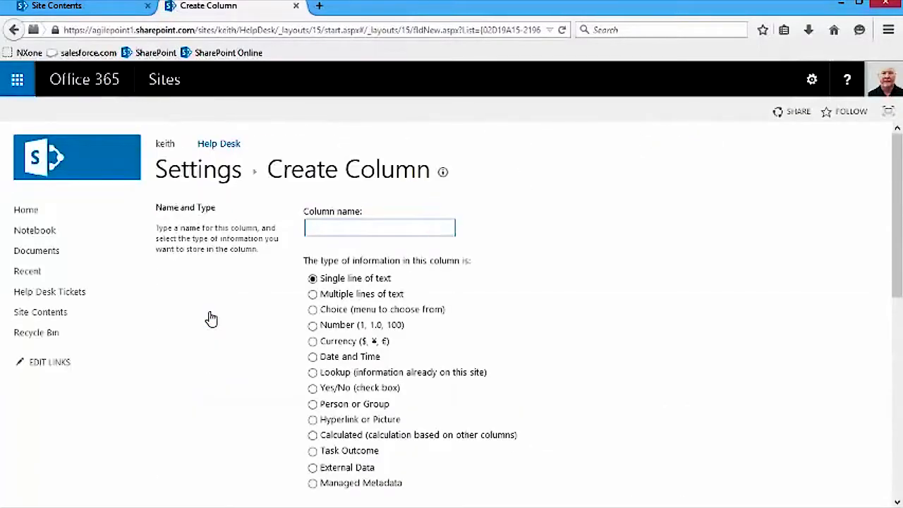
text(Resolution)
click(312, 294)
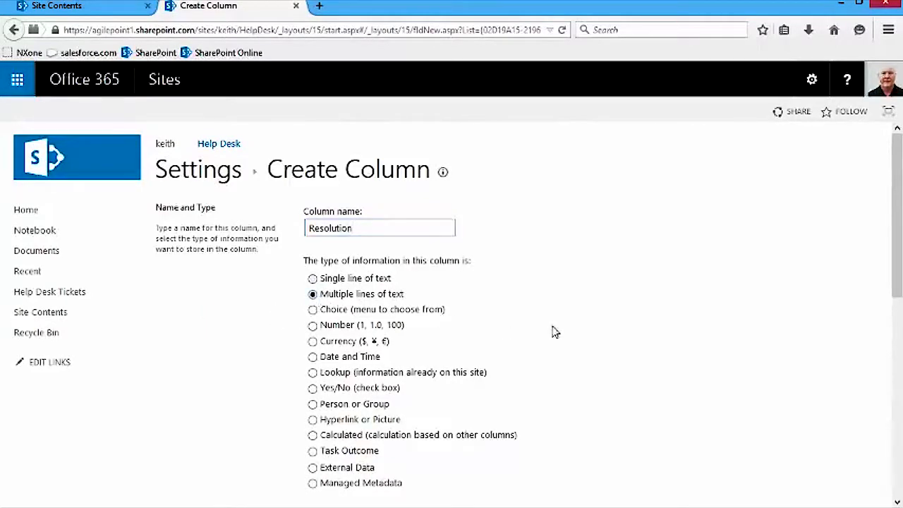
scroll(608, 337, down, 10)
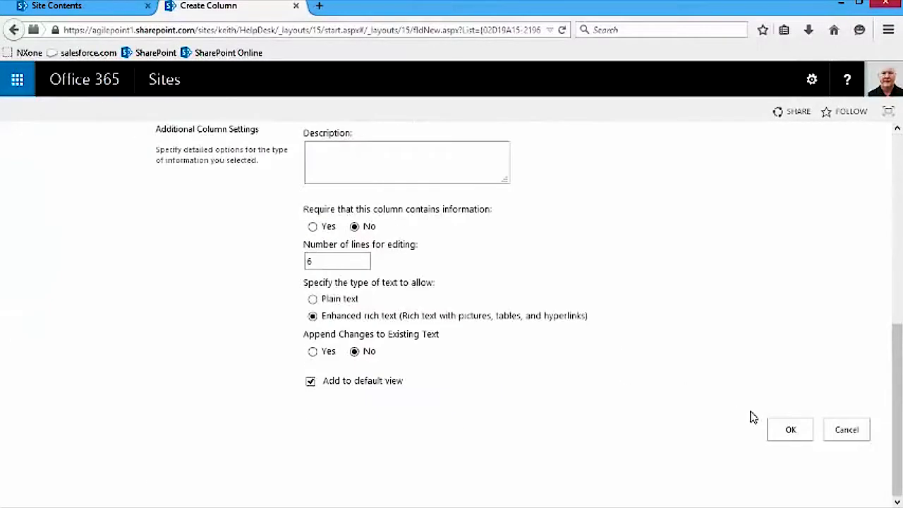
click(789, 428)
scroll(635, 332, down, 3)
scroll(616, 325, down, 3)
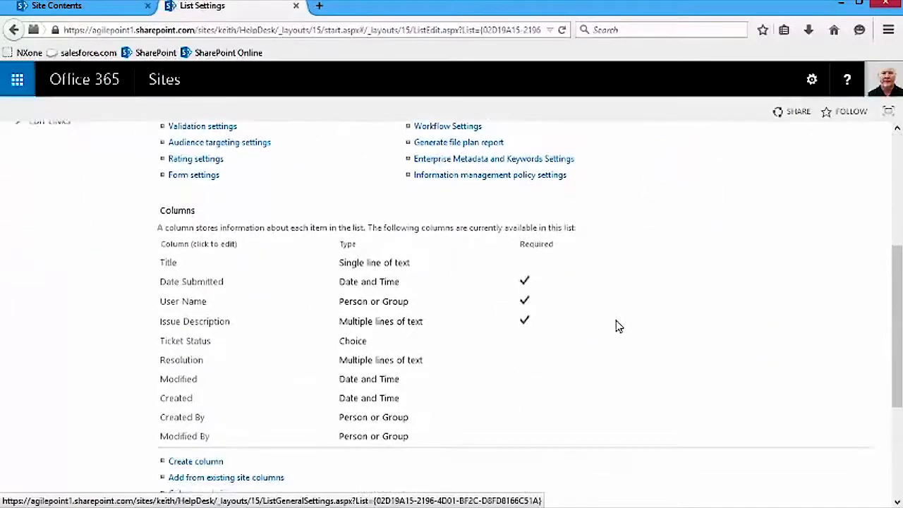
- Add a required single-line text column ReferenceID and rename it 'Reference ID'
click(189, 339)
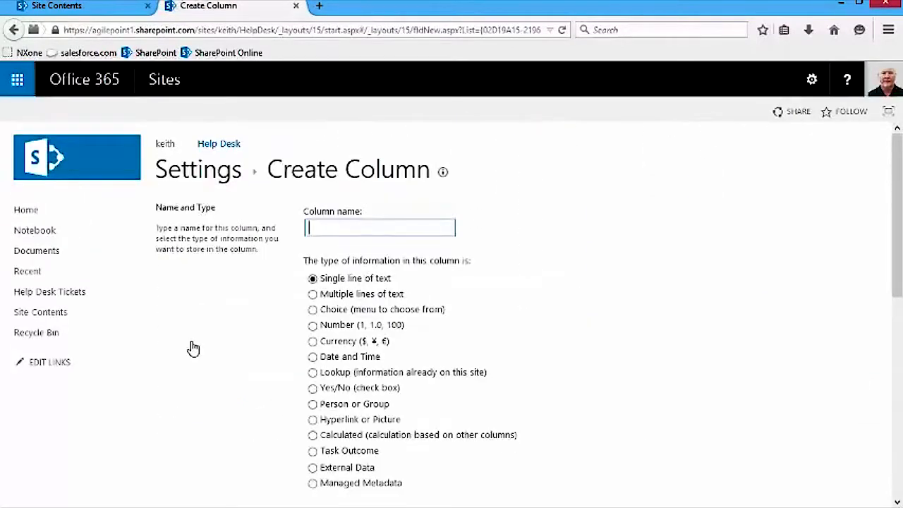
text(Reference2)
scroll(564, 313, down, 4)
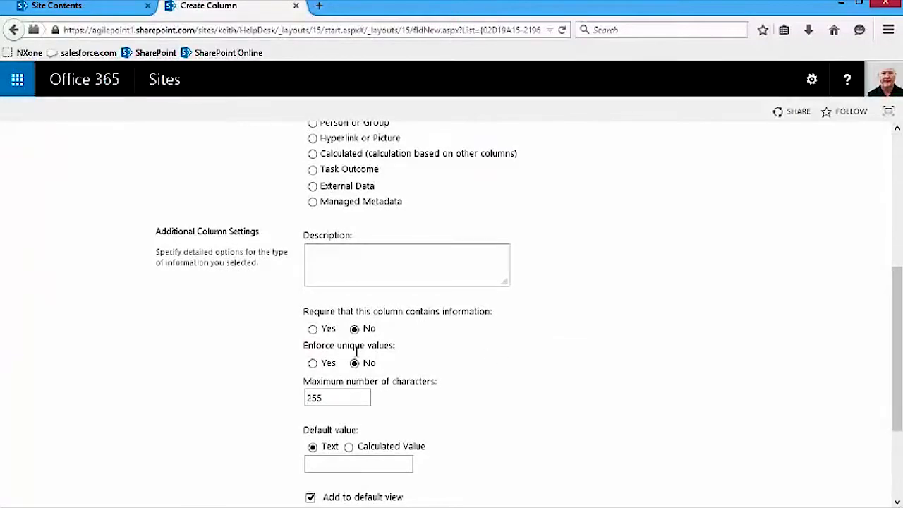
click(312, 329)
scroll(677, 335, down, 3)
click(804, 438)
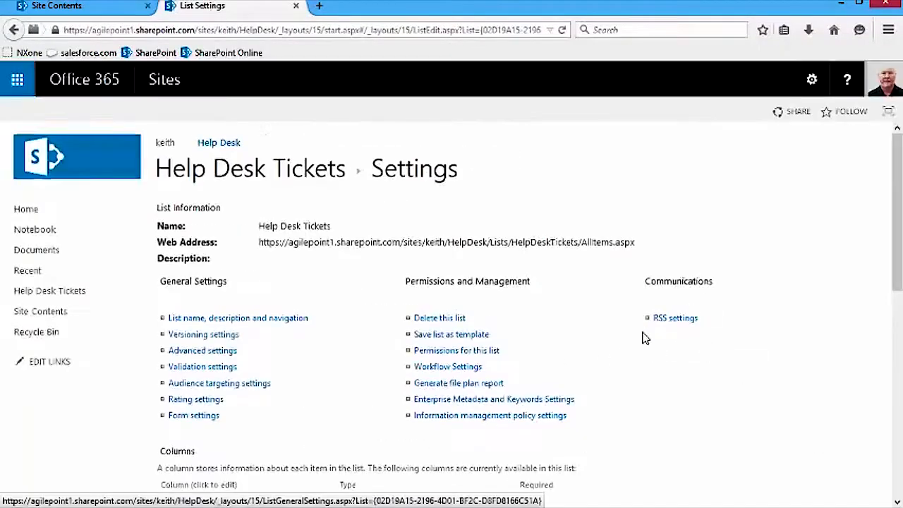
scroll(641, 336, down, 4)
click(183, 381)
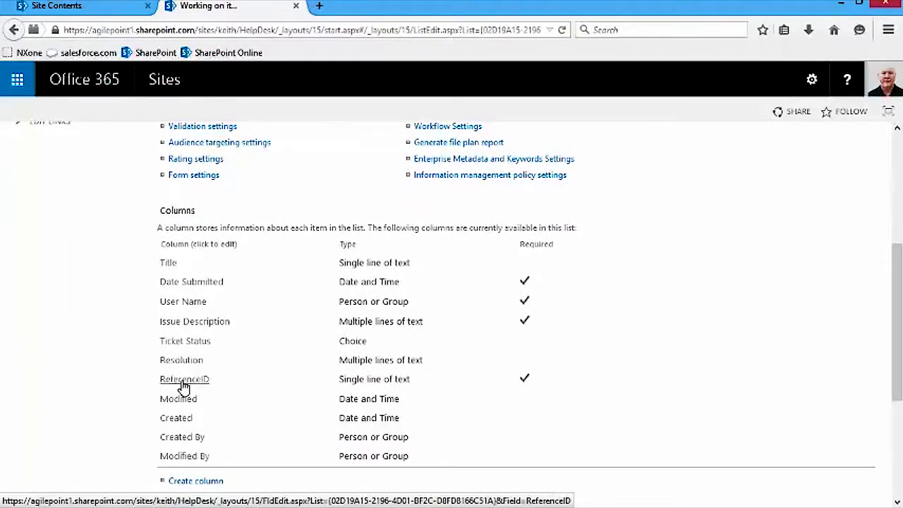
click(351, 228)
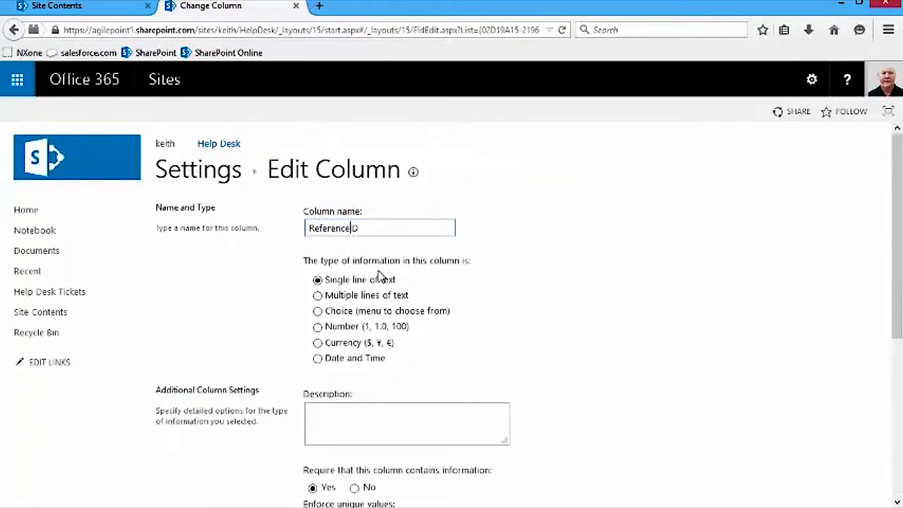
scroll(635, 339, down, 3)
click(788, 452)
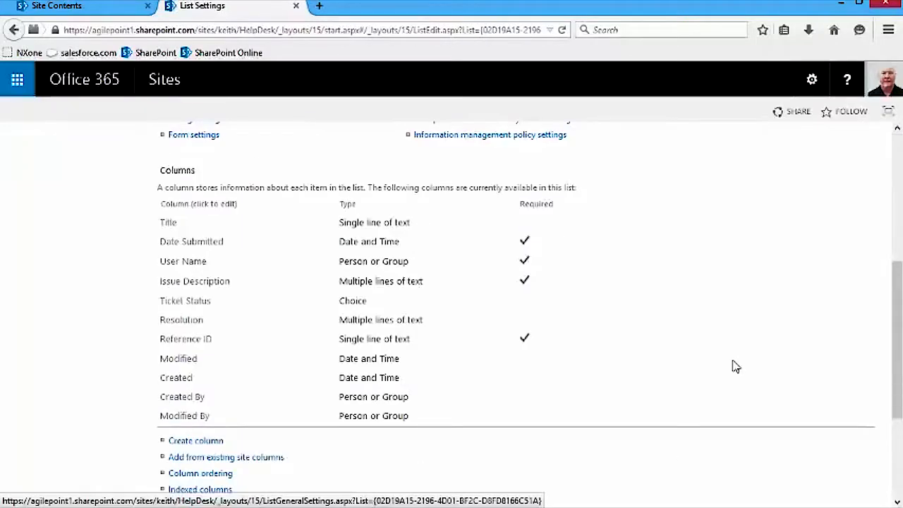
- Uncheck the Title column in the All Items view's display settings and save the view
scroll(679, 323, down, 4)
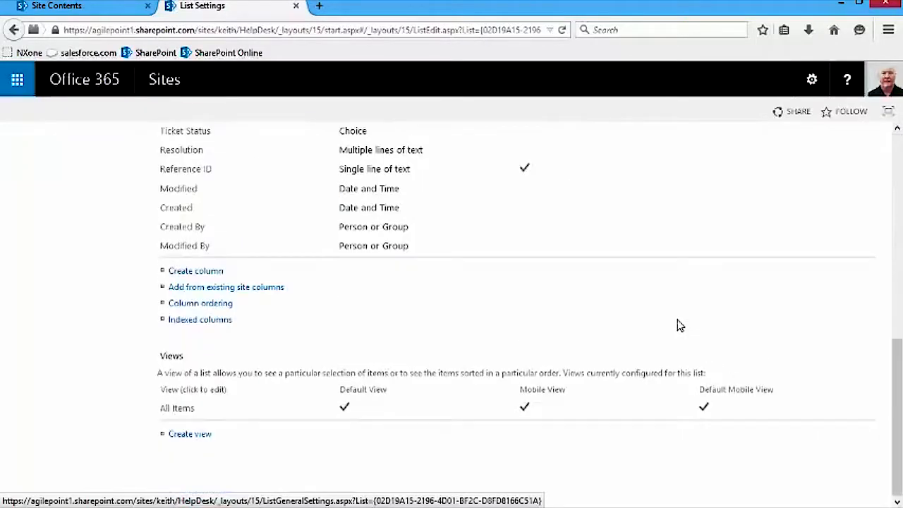
click(181, 411)
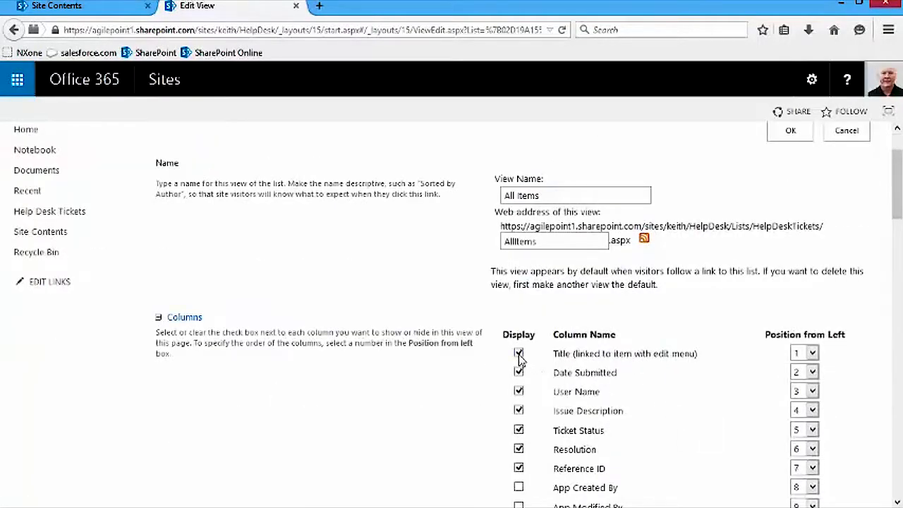
click(518, 353)
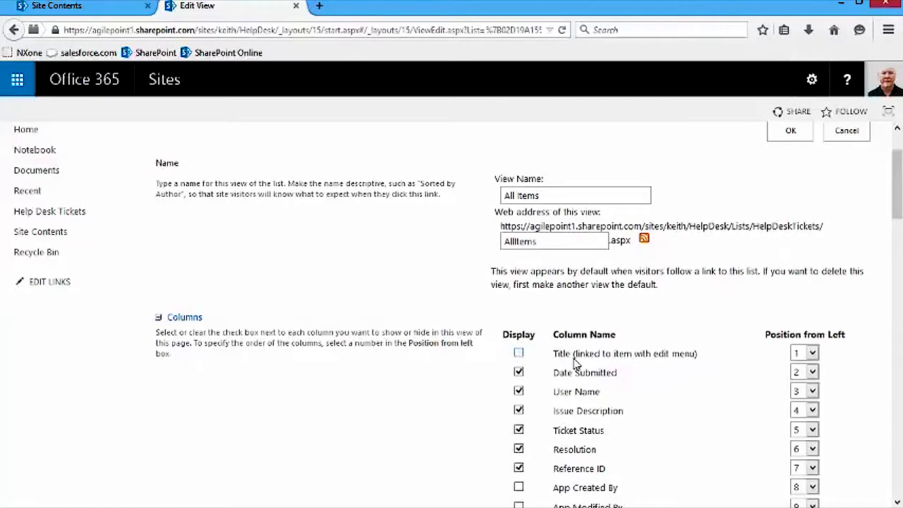
click(791, 130)
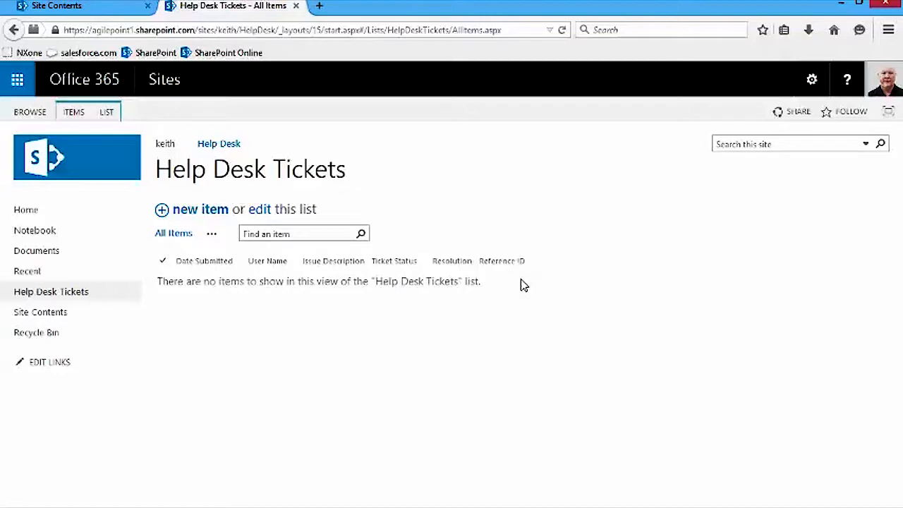
- Return to the Help Desk Tickets page and open the Help Desk site's home page via its breadcrumb
click(42, 7)
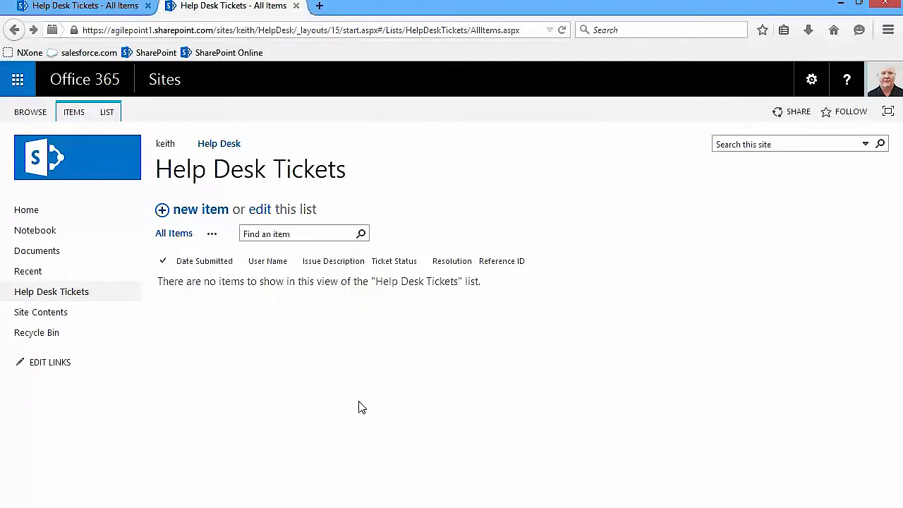
click(210, 146)
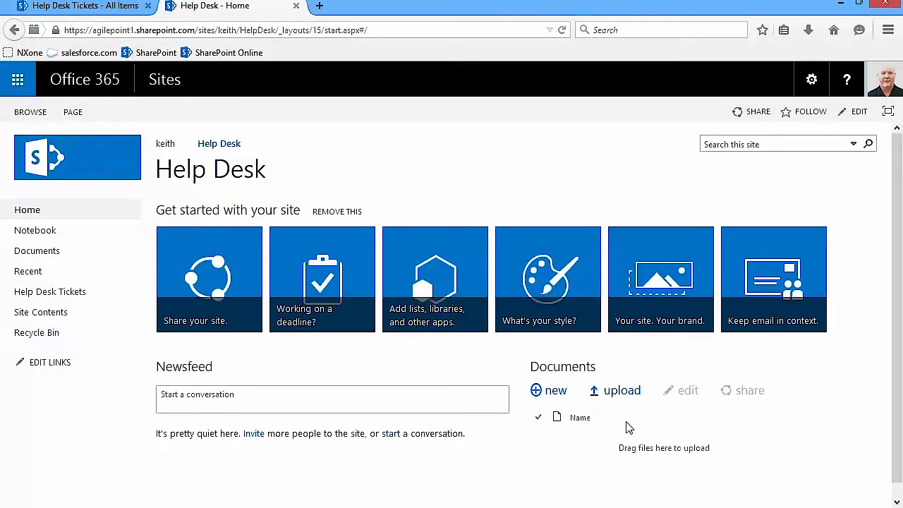
- In edit mode, delete the Get started, Site Feed and Documents web parts from the home page
click(857, 113)
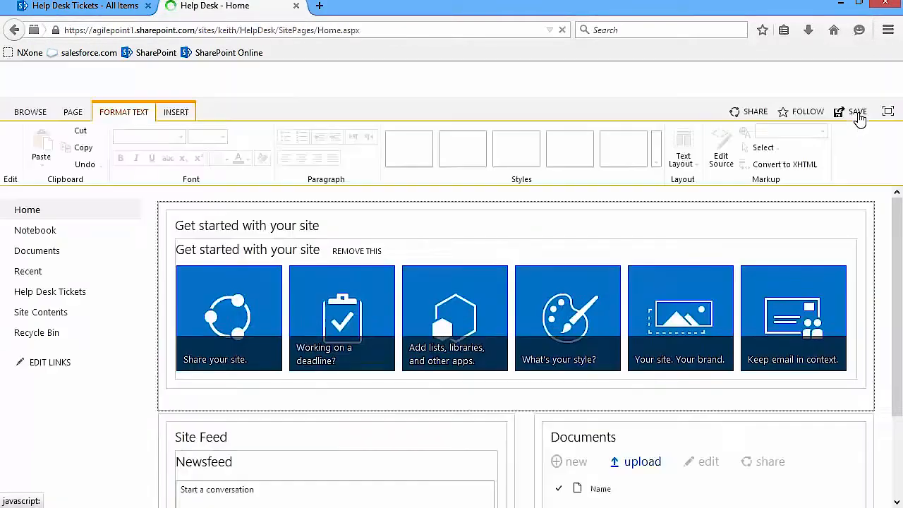
click(835, 223)
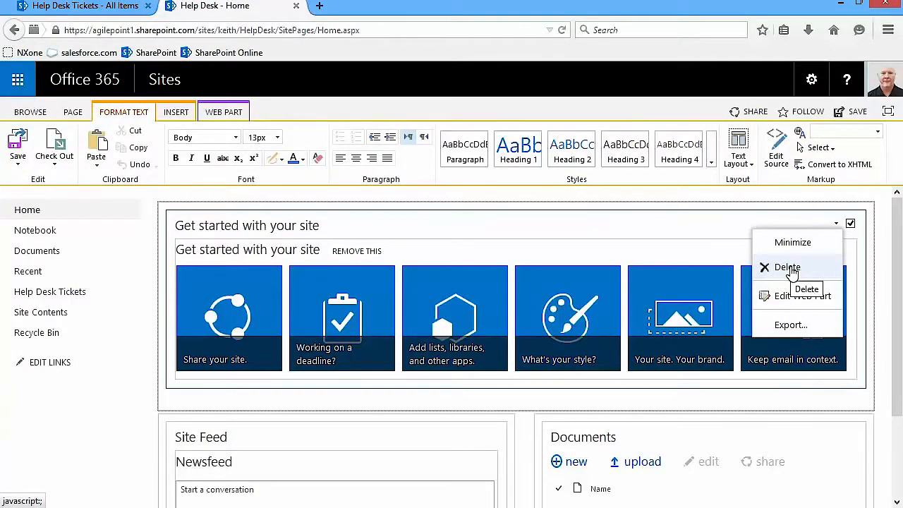
click(789, 269)
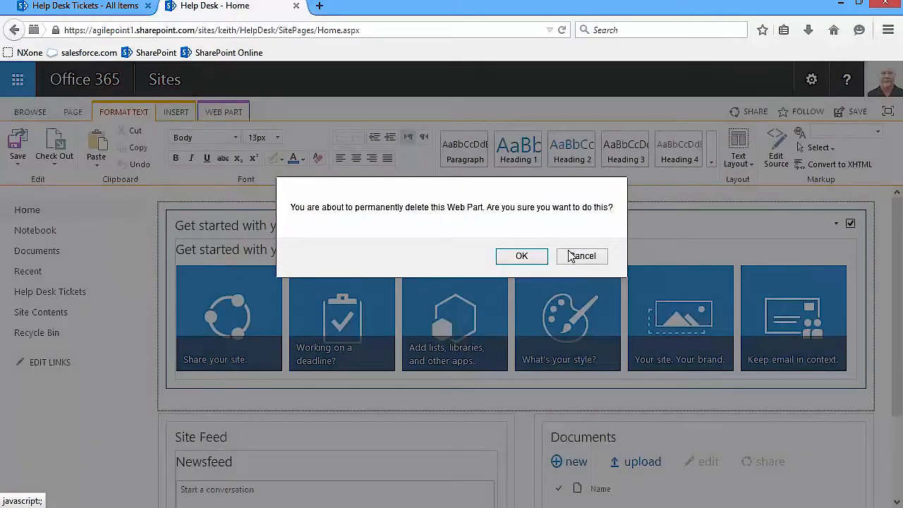
click(533, 258)
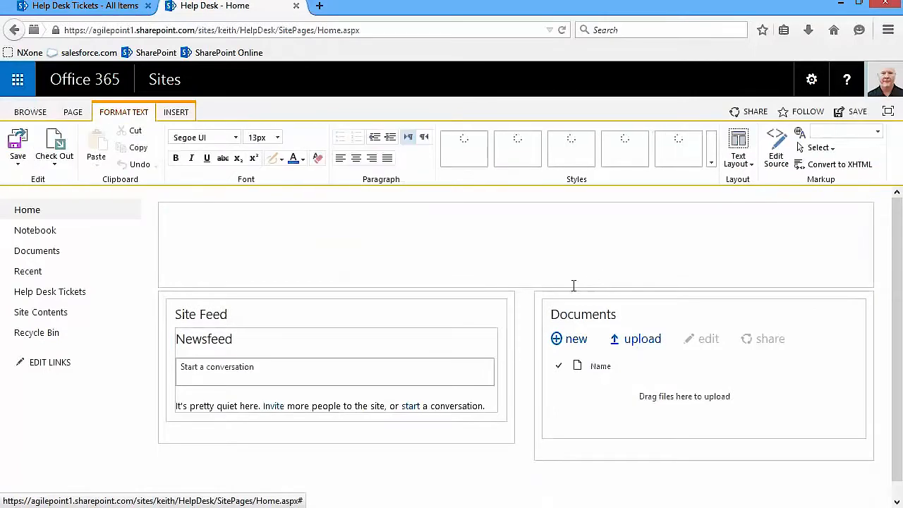
click(478, 313)
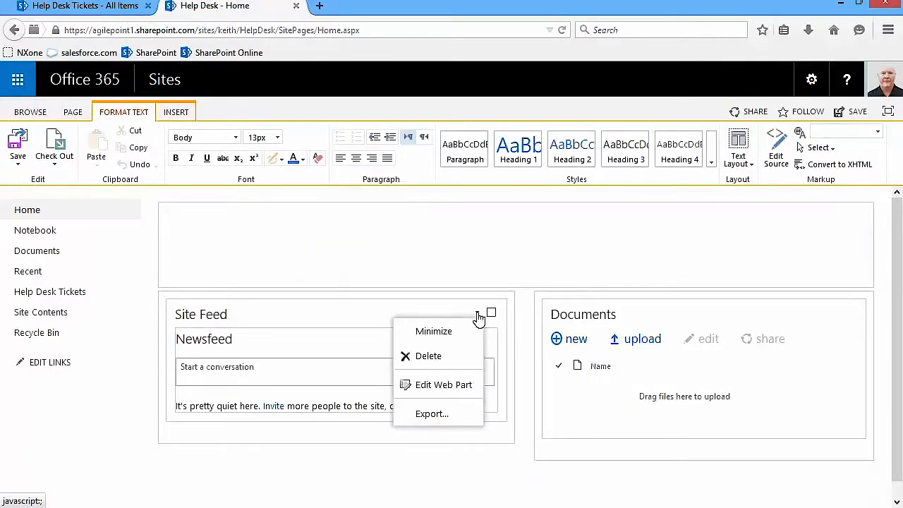
click(443, 360)
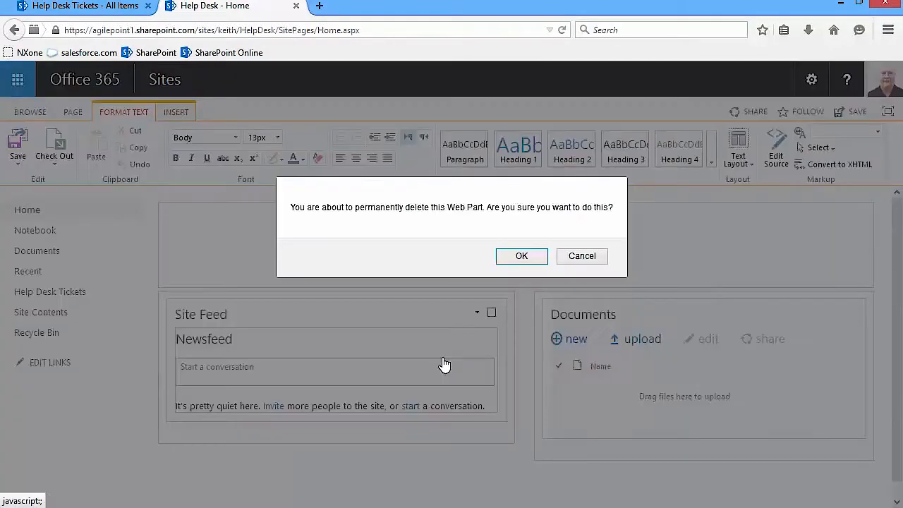
click(511, 260)
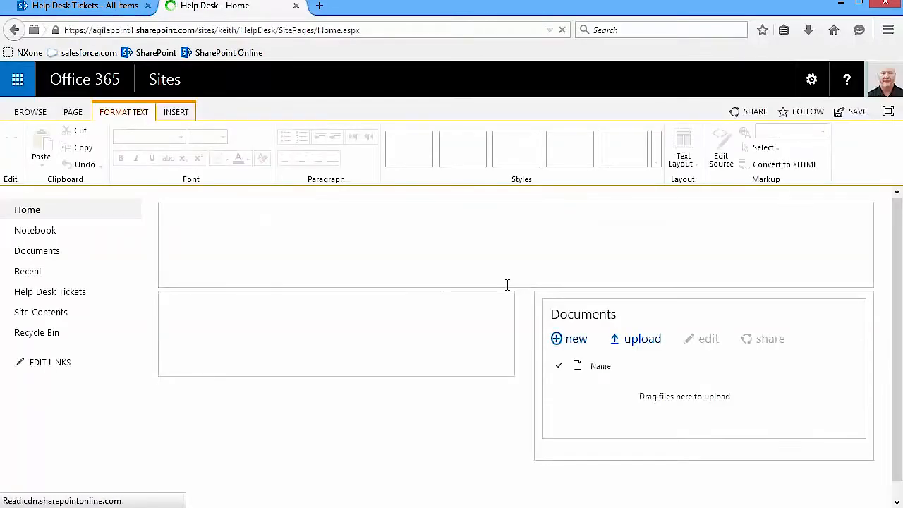
click(837, 315)
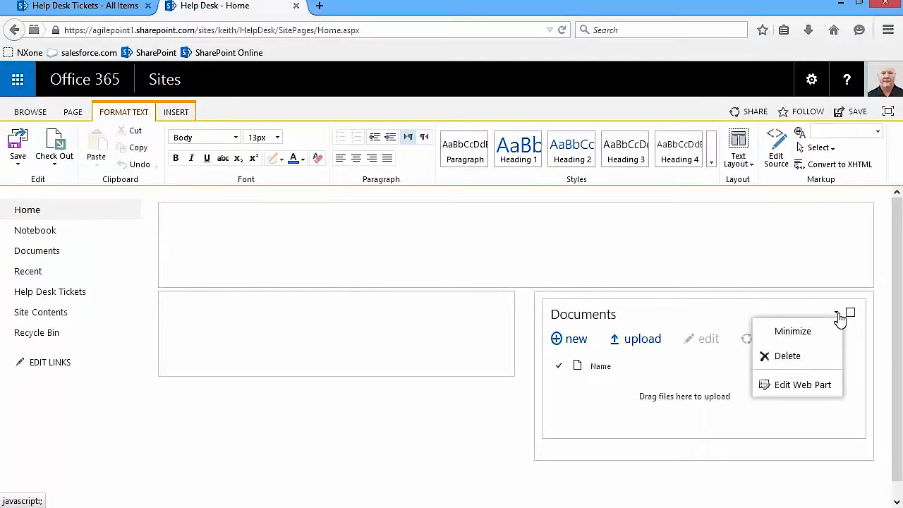
click(788, 356)
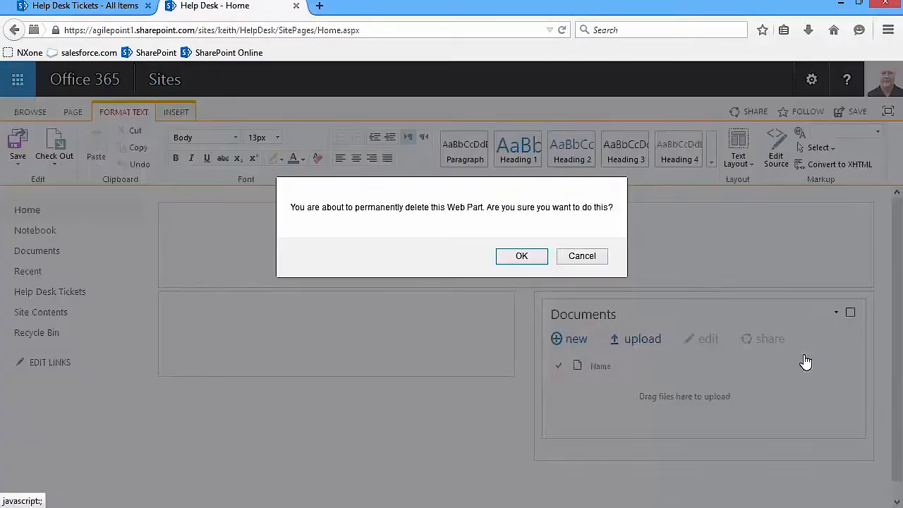
click(513, 260)
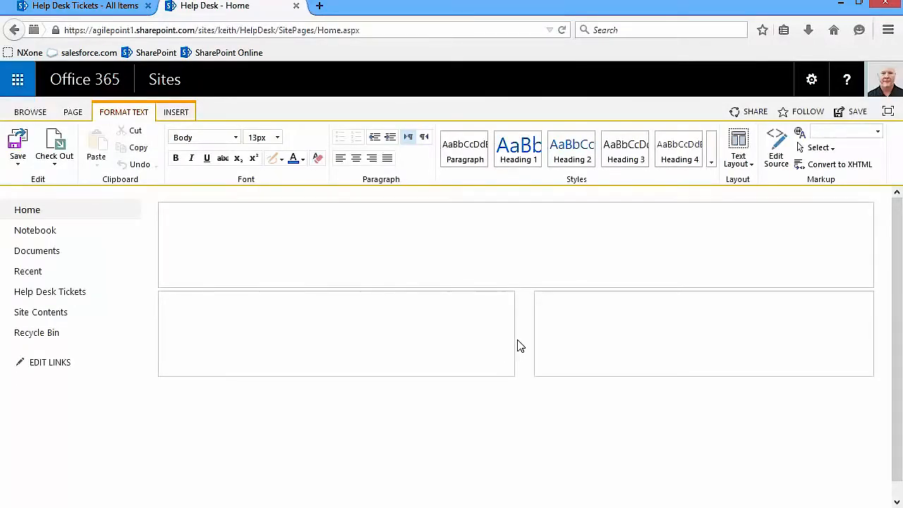
- Insert the Help Desk Tickets app part on the home page and save it
click(173, 115)
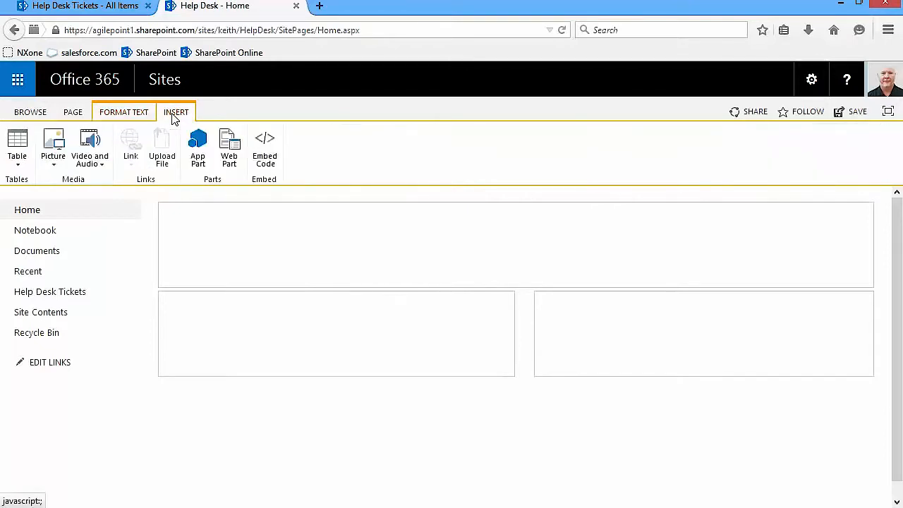
click(199, 159)
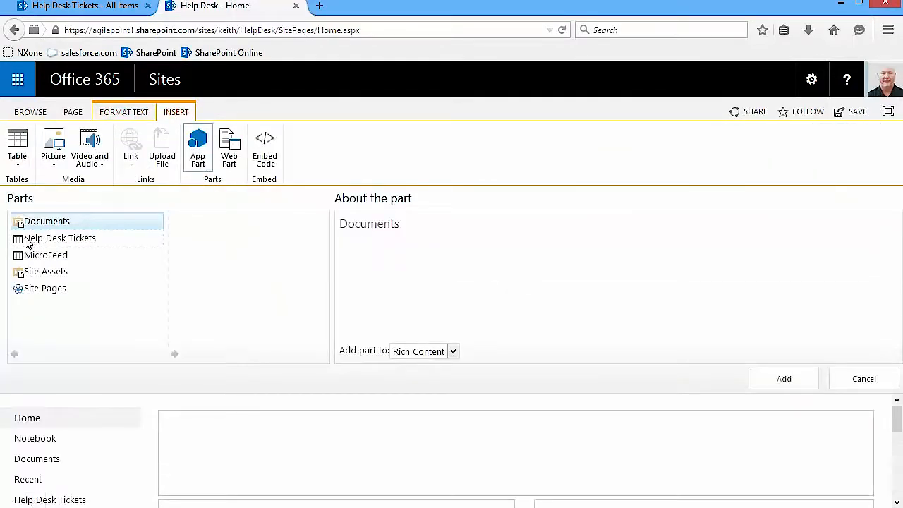
drag(27, 238, 63, 238)
click(63, 239)
click(782, 381)
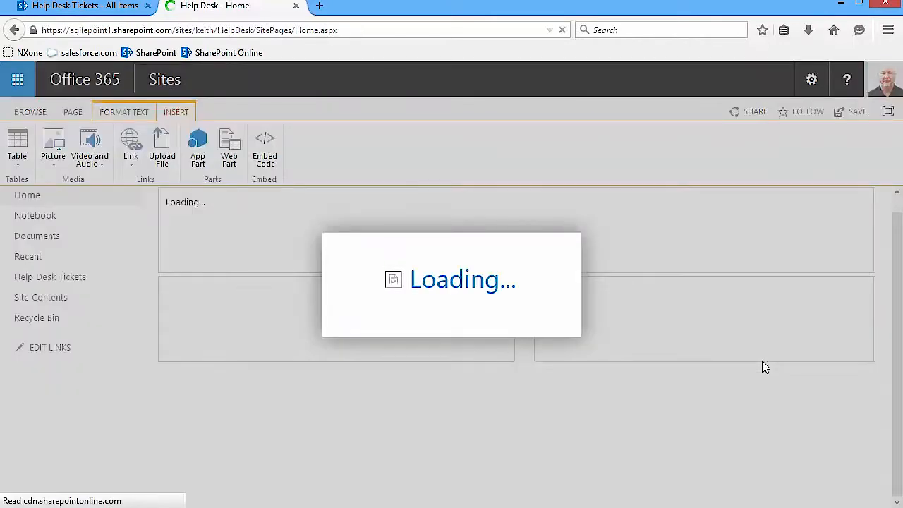
click(855, 115)
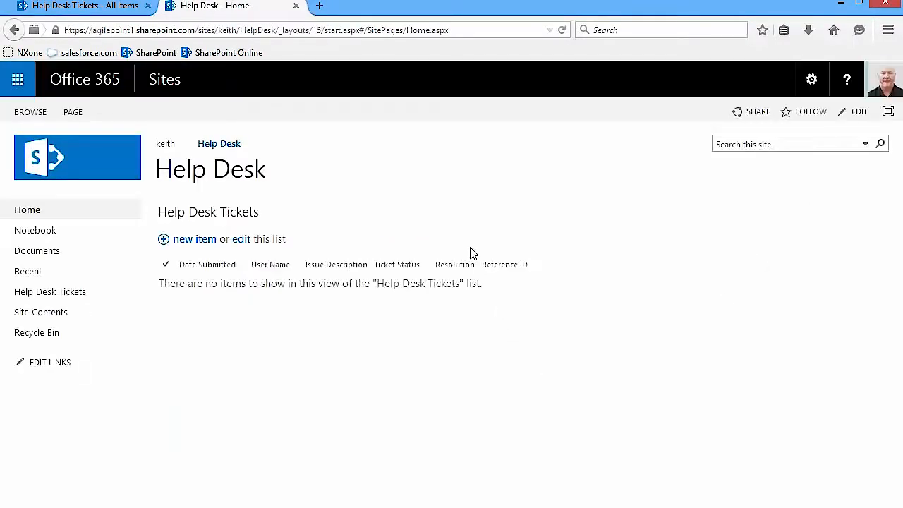
click(62, 7)
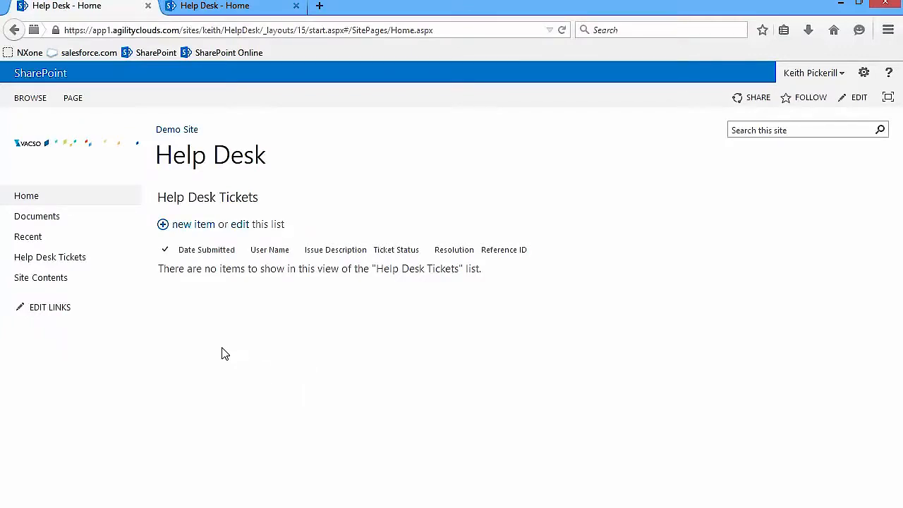
- Remove Documents and Help Desk Tickets from the Demo Site navigation settings and save
click(865, 76)
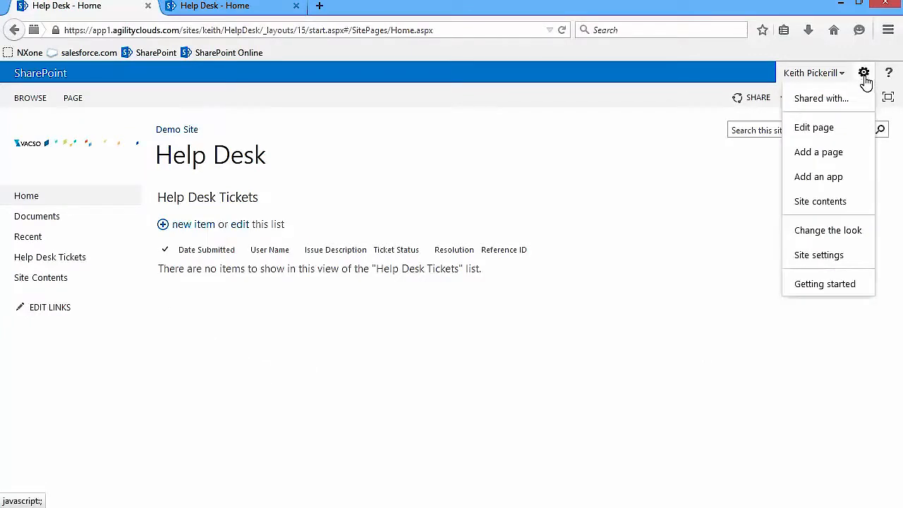
click(806, 259)
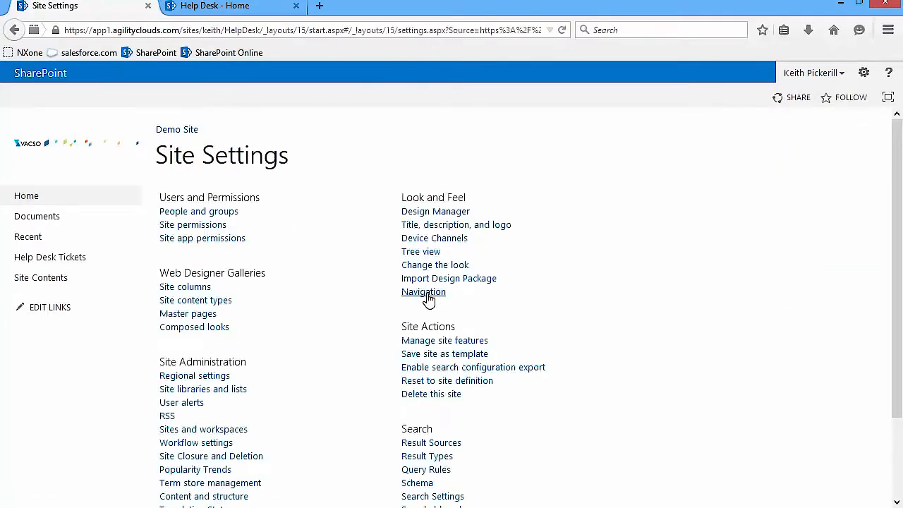
click(415, 293)
scroll(781, 296, down, 5)
scroll(781, 296, down, 5)
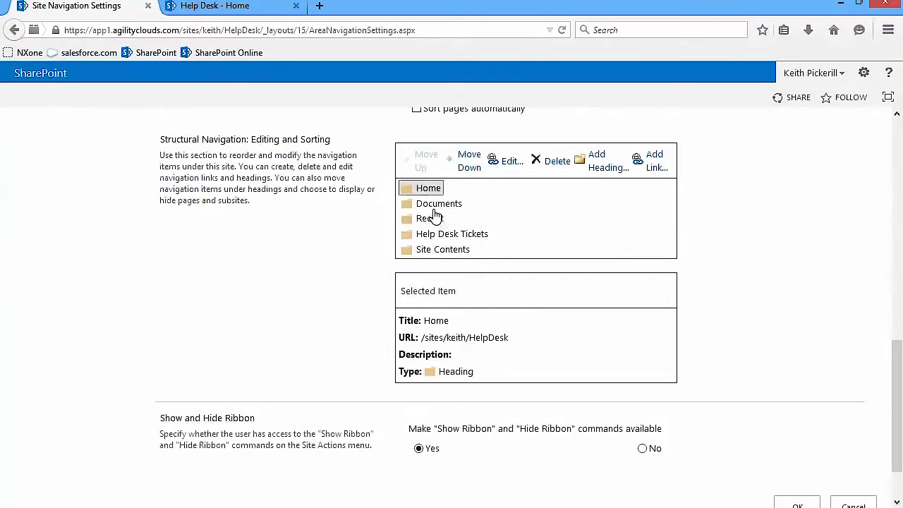
click(433, 207)
click(541, 162)
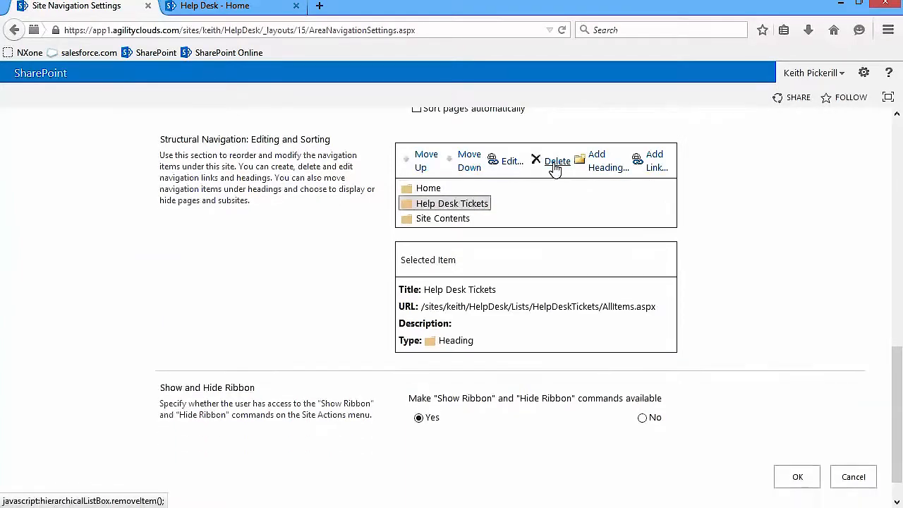
click(542, 162)
click(797, 462)
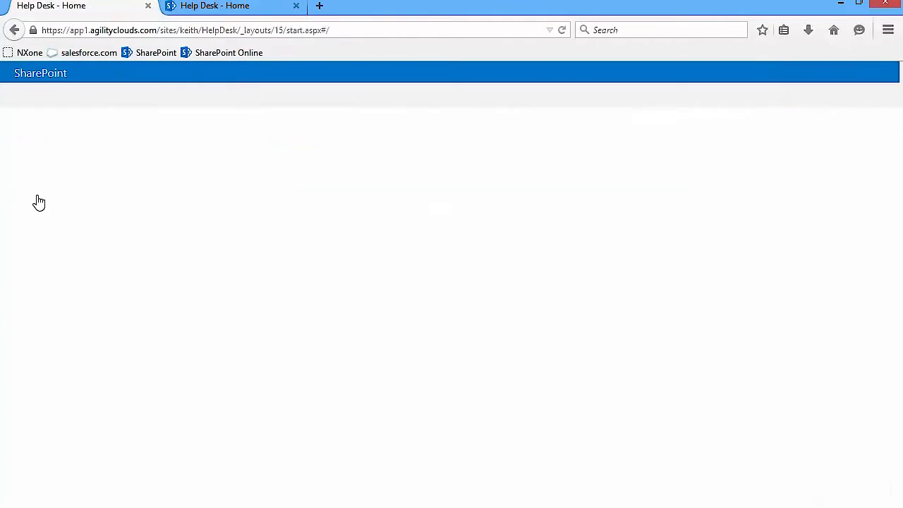
click(214, 9)
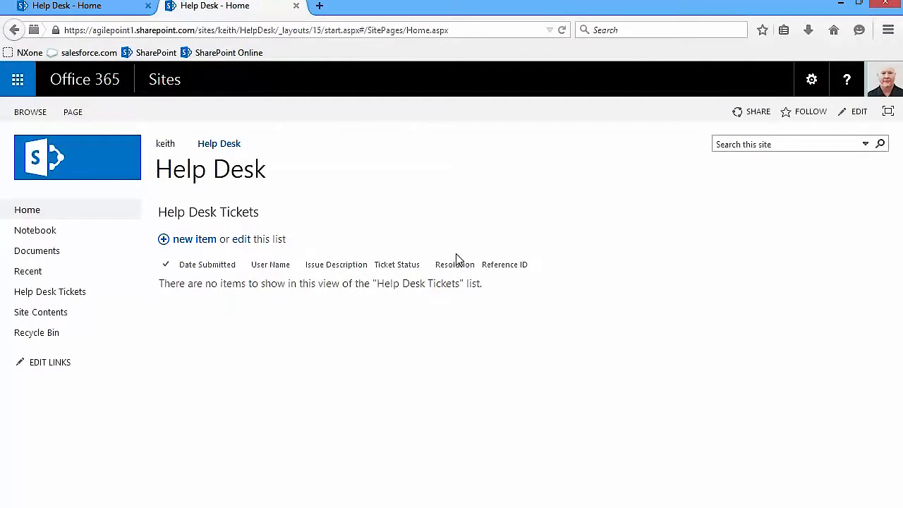
- Delete the Notebook and Documents links from the Help Desk Quick Launch
click(812, 80)
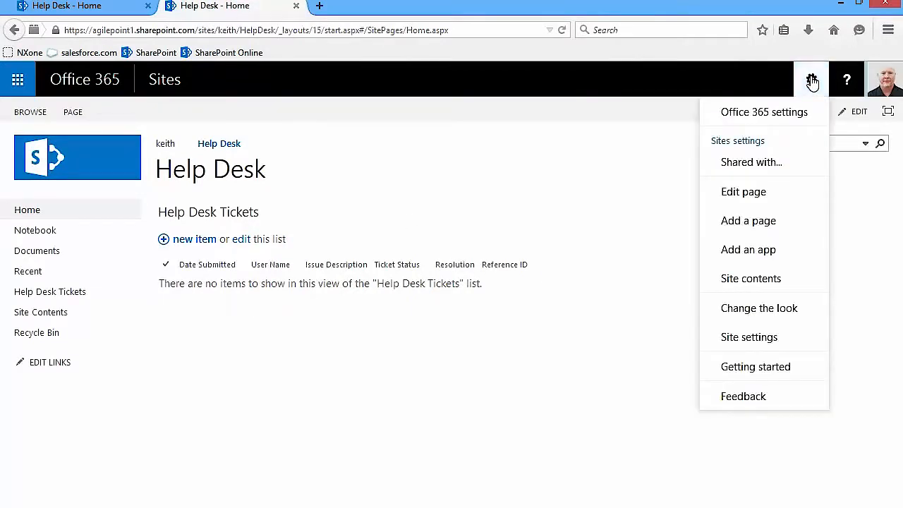
click(736, 339)
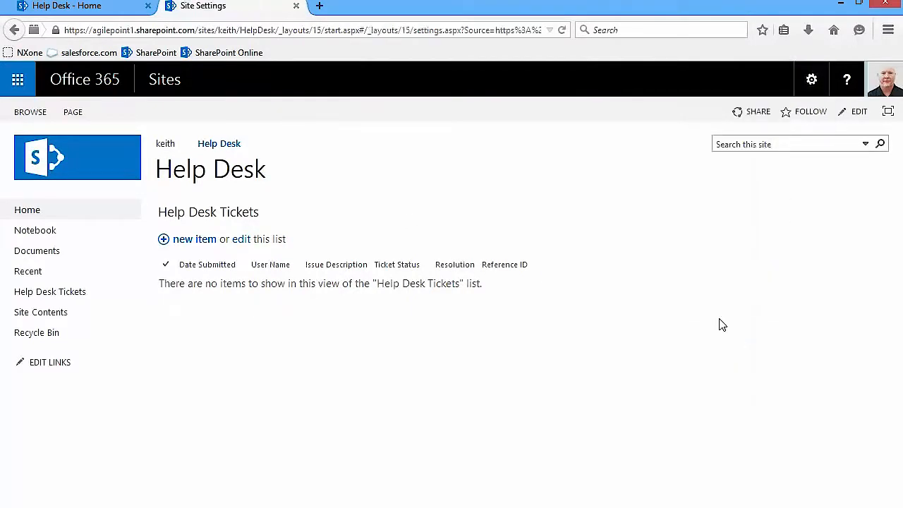
click(438, 242)
click(160, 271)
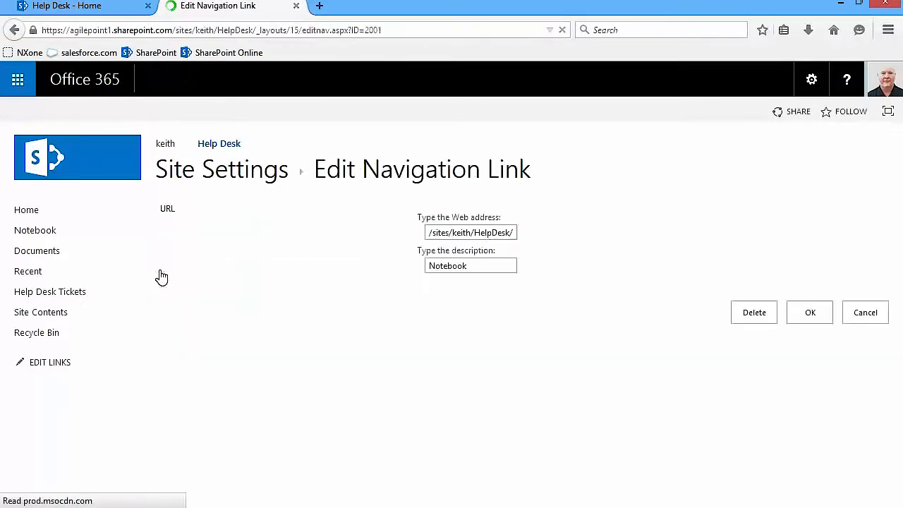
click(749, 316)
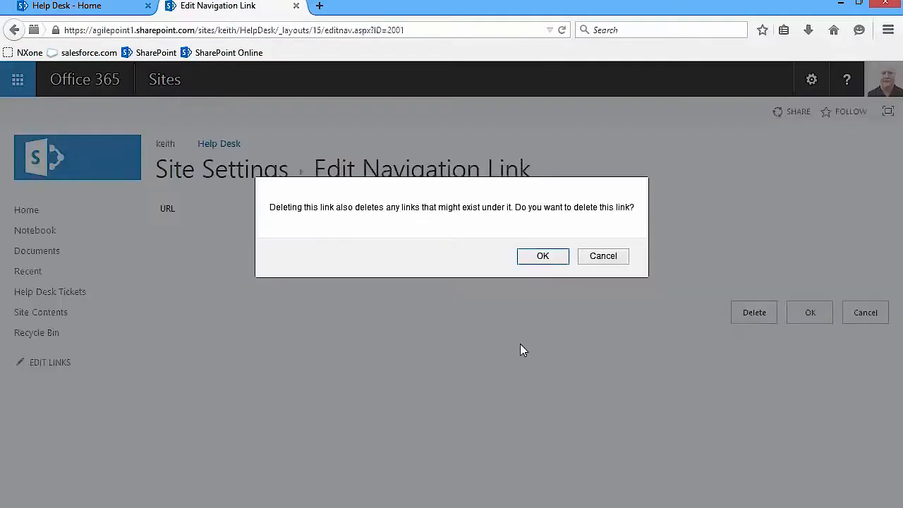
click(542, 257)
click(160, 269)
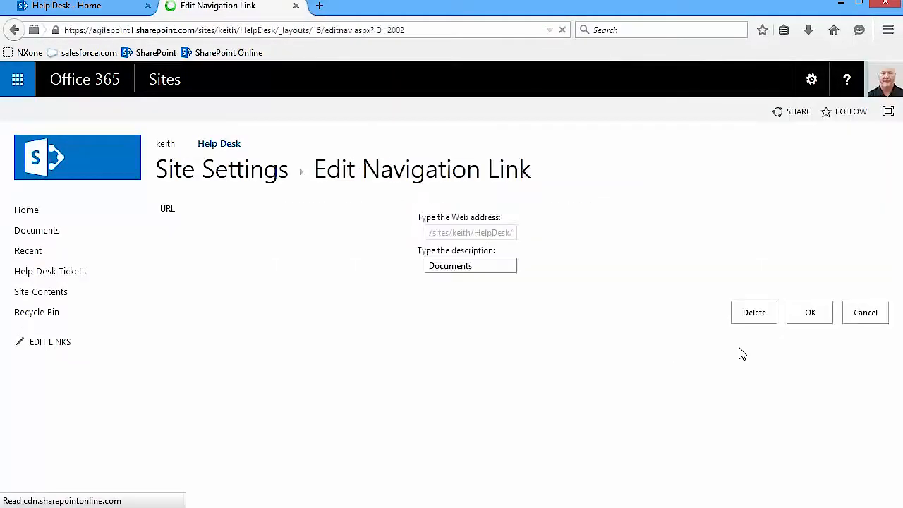
click(756, 316)
click(541, 256)
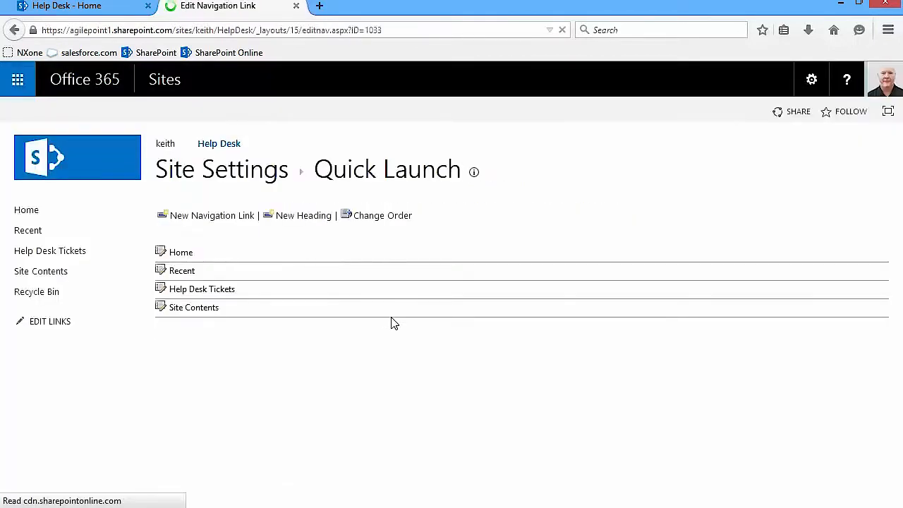
- Delete the Recent and Help Desk Tickets Quick Launch links, then return to the site home page
click(15, 32)
click(161, 271)
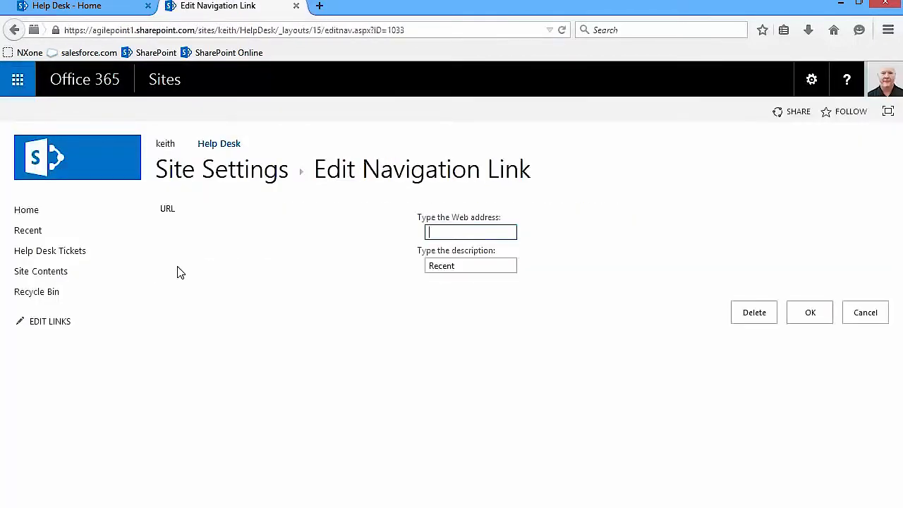
click(737, 313)
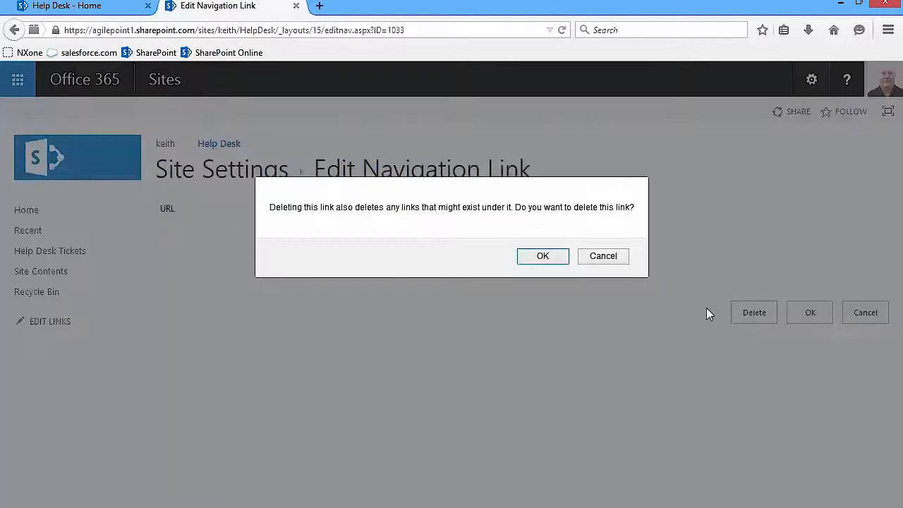
click(535, 258)
click(159, 269)
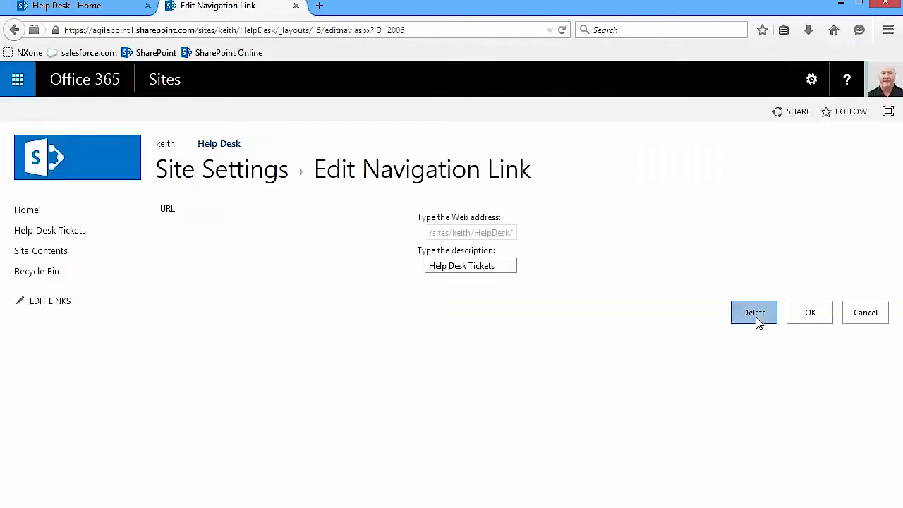
click(754, 317)
click(542, 258)
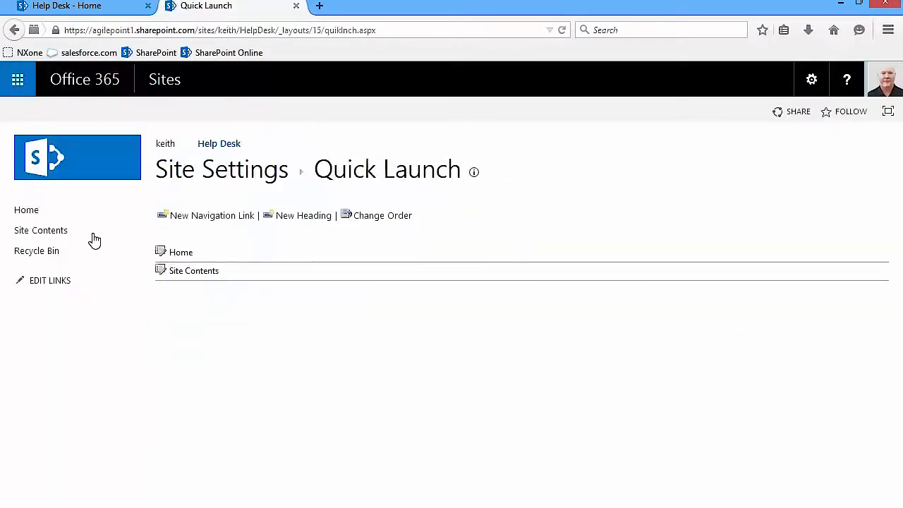
click(28, 211)
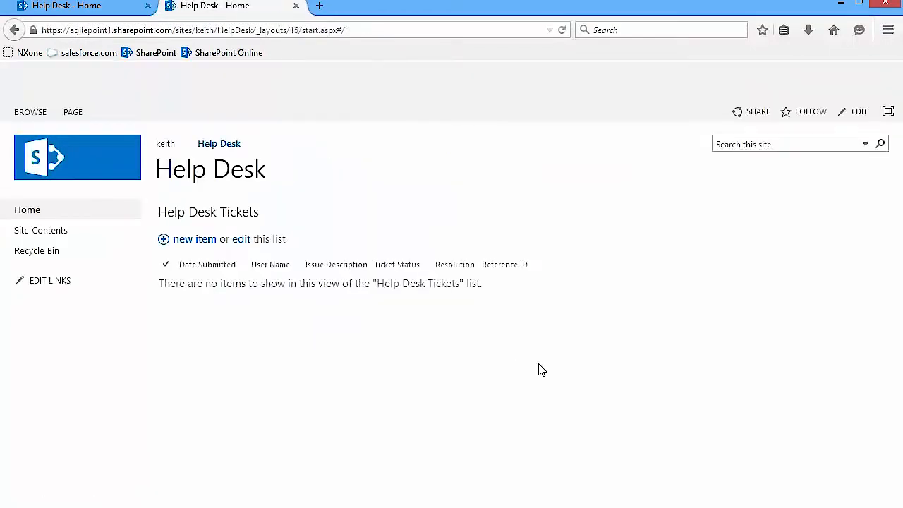
click(65, 8)
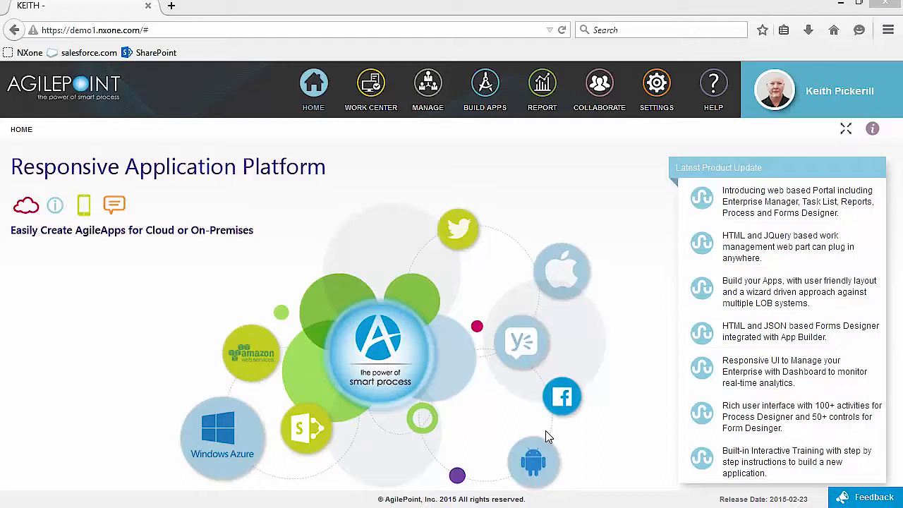
- Open the Access Control Groups list from AgilePoint's Manage area
click(430, 85)
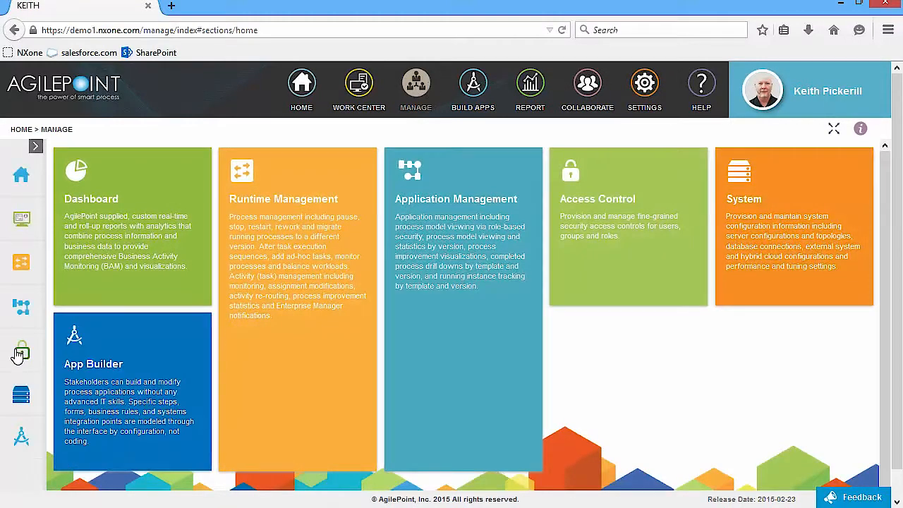
mouse_move(19, 354)
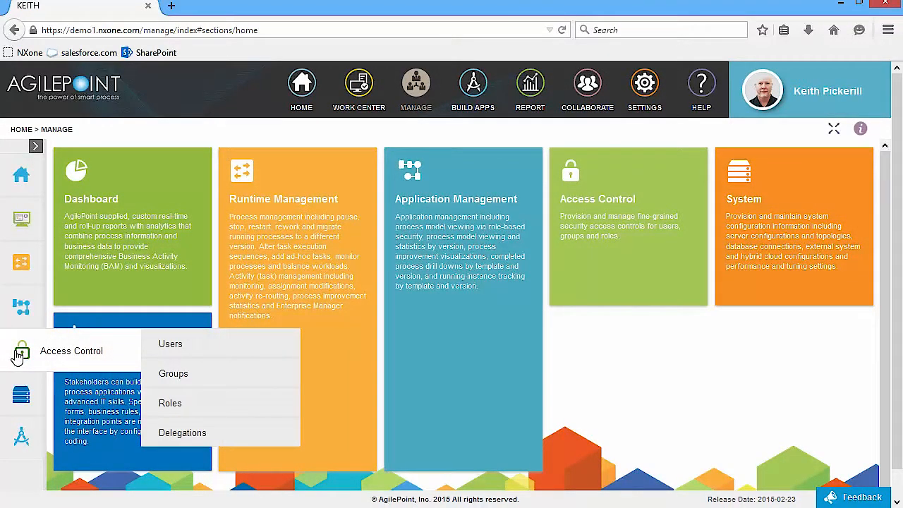
click(180, 376)
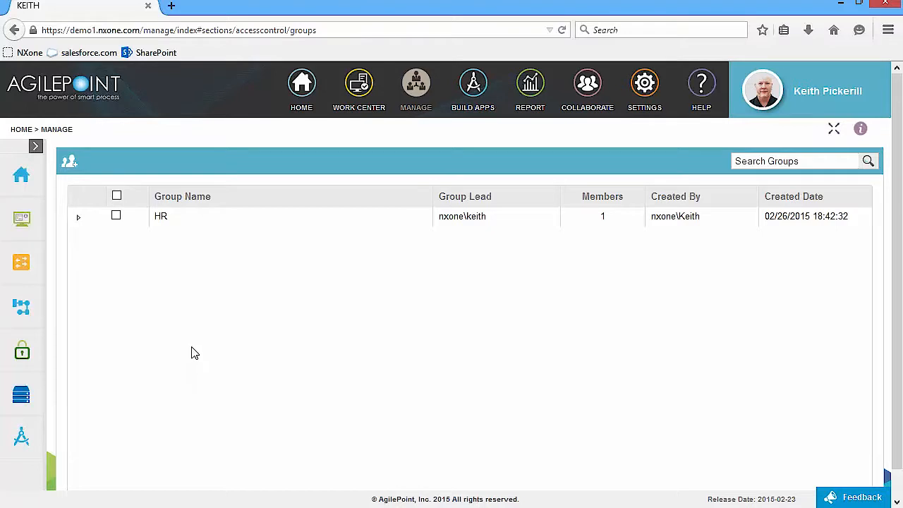
- Start a new group named 'Tier 1' with the user as group lead
click(71, 167)
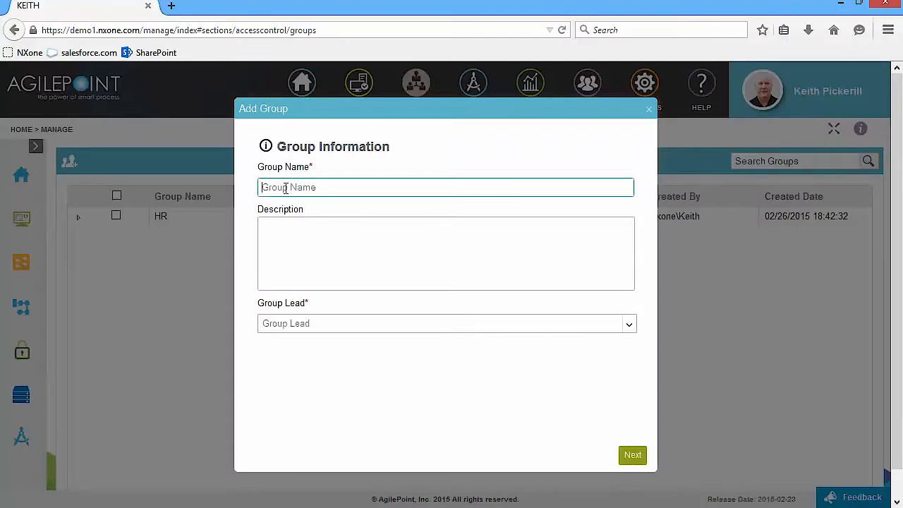
text(Tier 1)
click(308, 324)
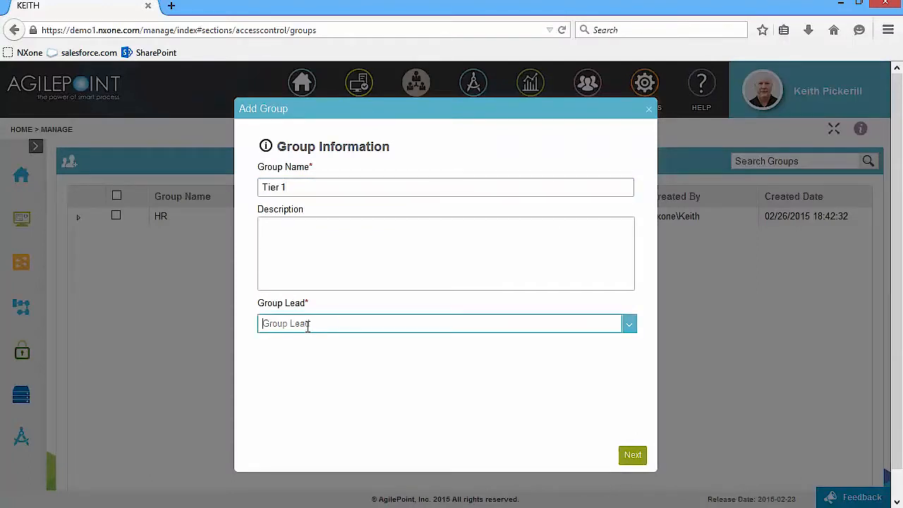
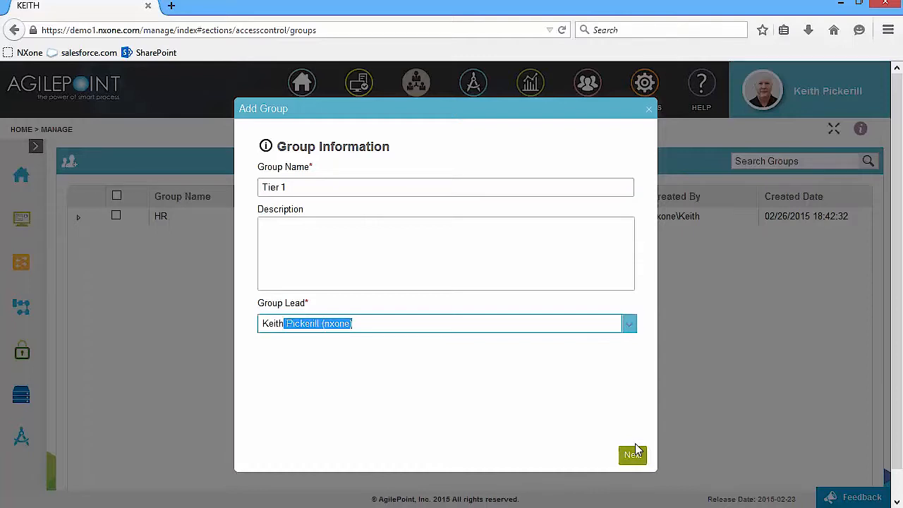
click(633, 455)
- Search for the user, add them as the Tier 1 member, and finish the group
click(255, 163)
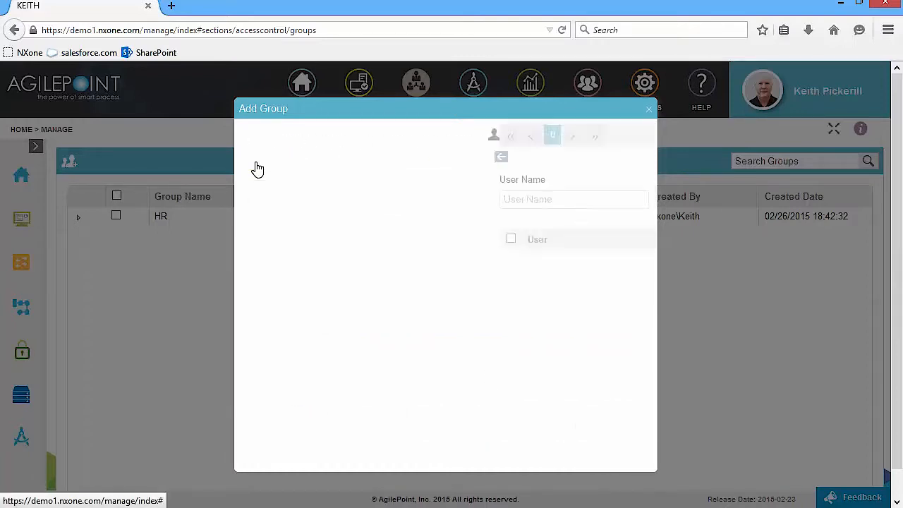
click(273, 194)
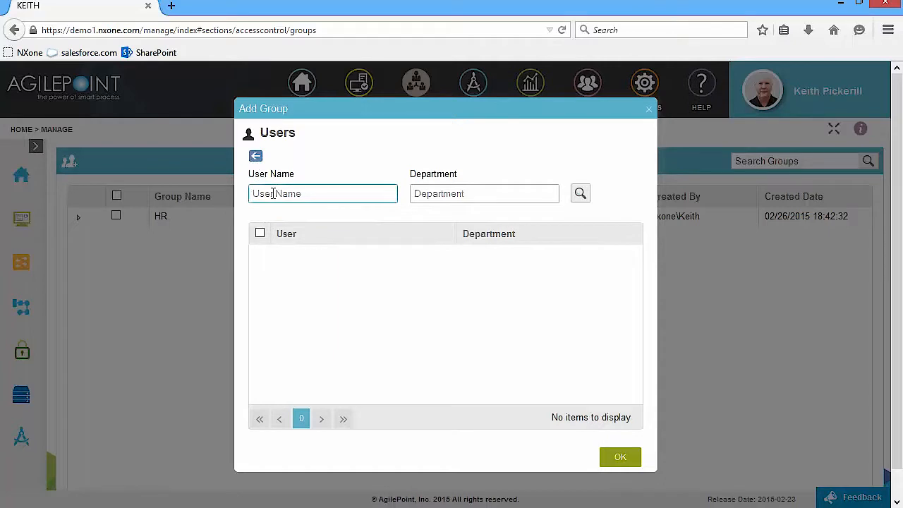
text(Keith)
click(581, 197)
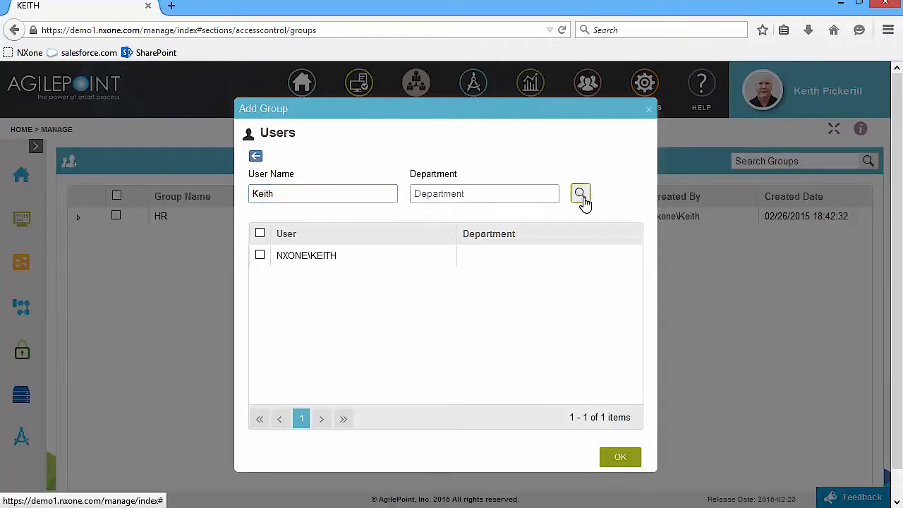
click(259, 255)
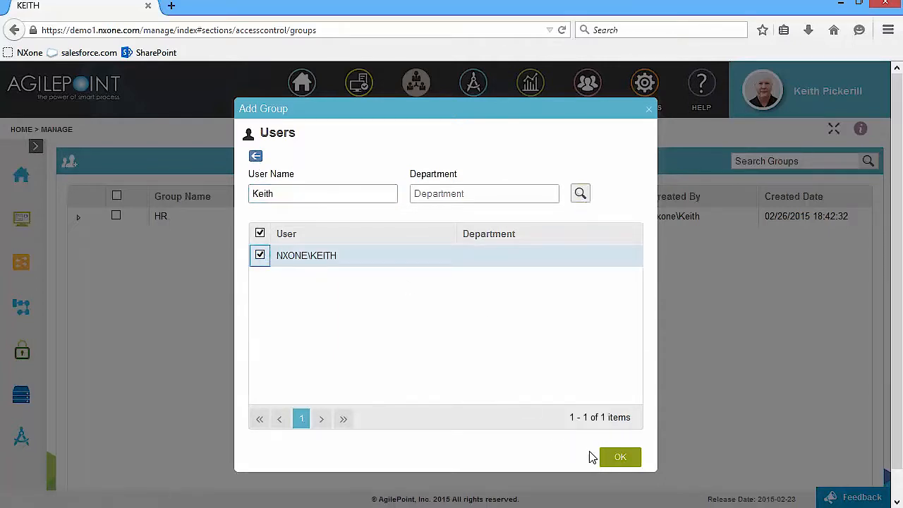
click(611, 458)
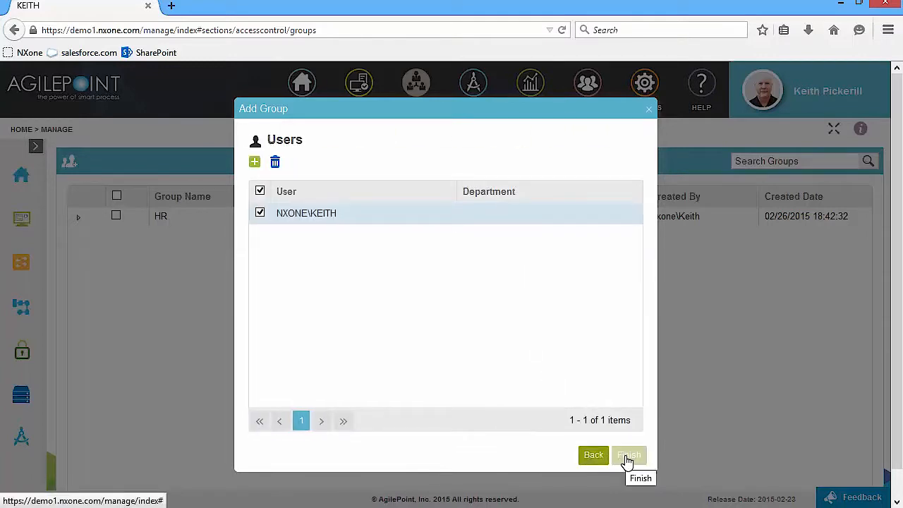
click(627, 457)
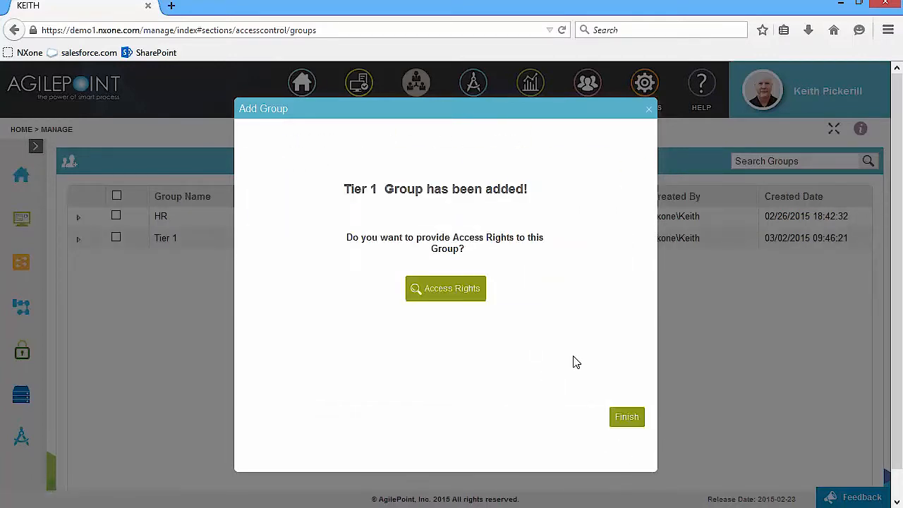
- Grant Tier 1 the Users role in its access rights and save
click(456, 298)
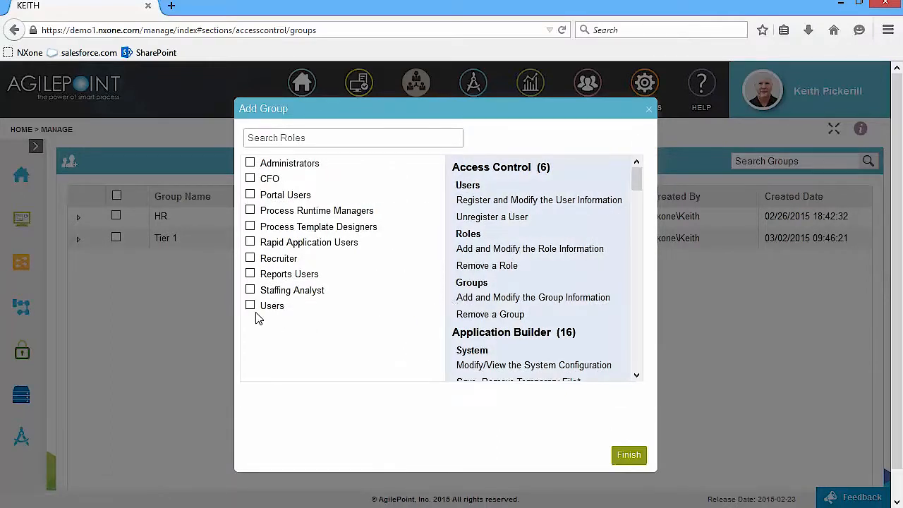
click(250, 306)
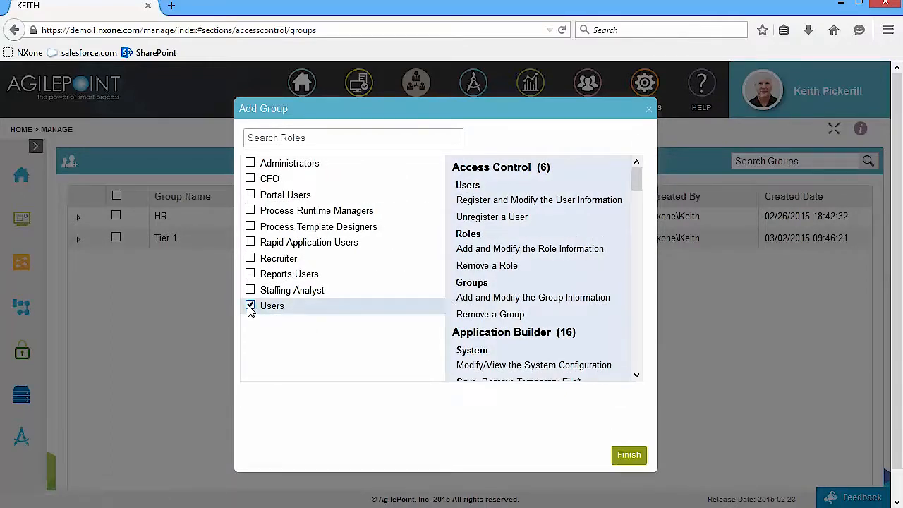
click(637, 457)
click(515, 276)
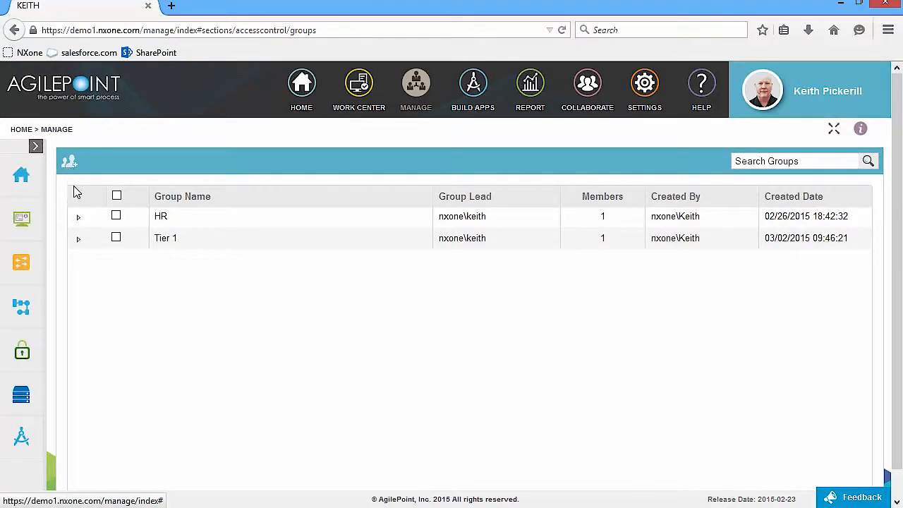
- Start a new group named 'Tier 2' with the user as group lead
click(69, 162)
click(304, 187)
text(Tier 2)
click(311, 324)
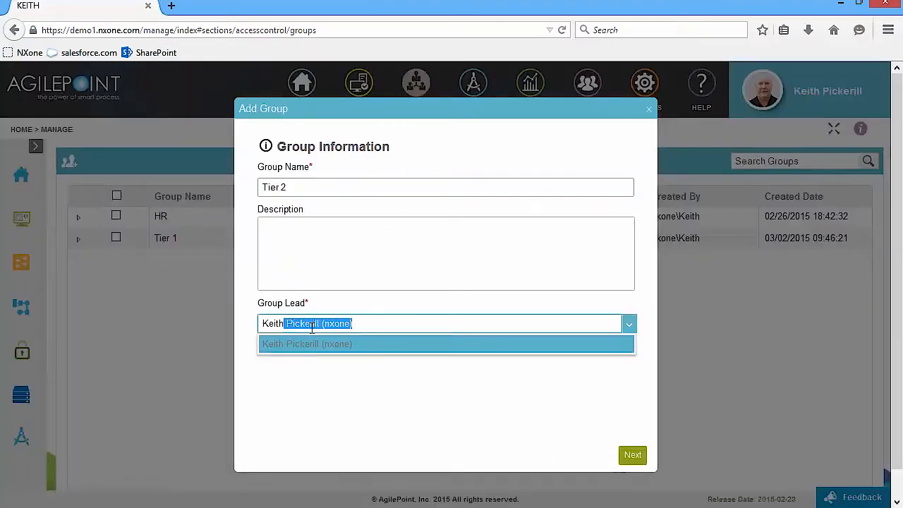
click(306, 345)
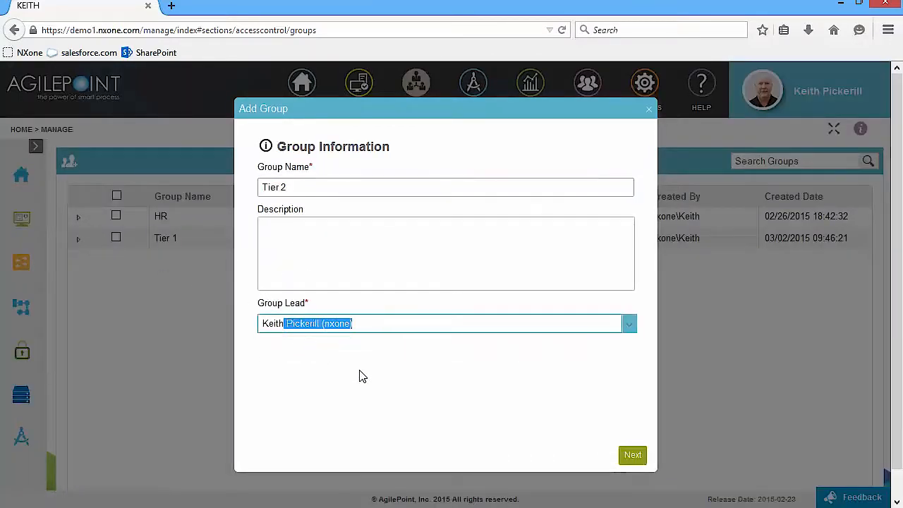
click(632, 455)
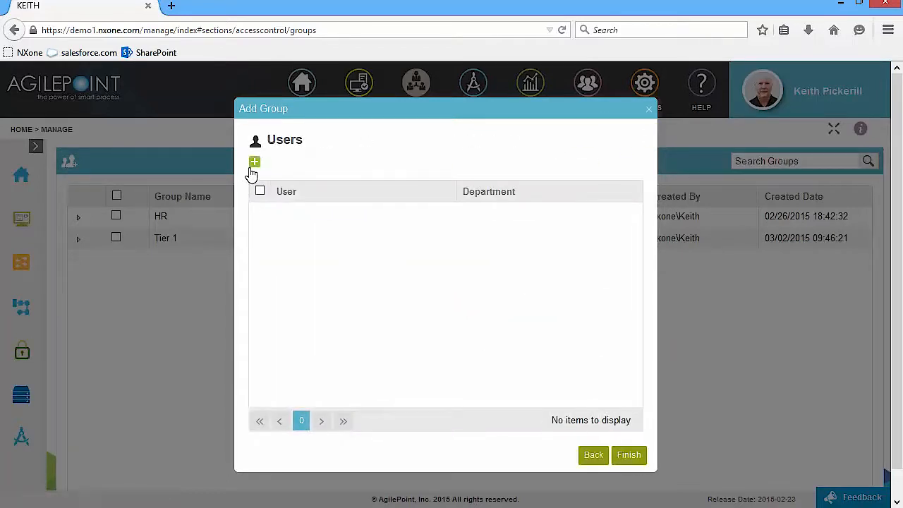
- Search for the user, add them as the Tier 2 member, and finish the group
click(254, 163)
click(277, 193)
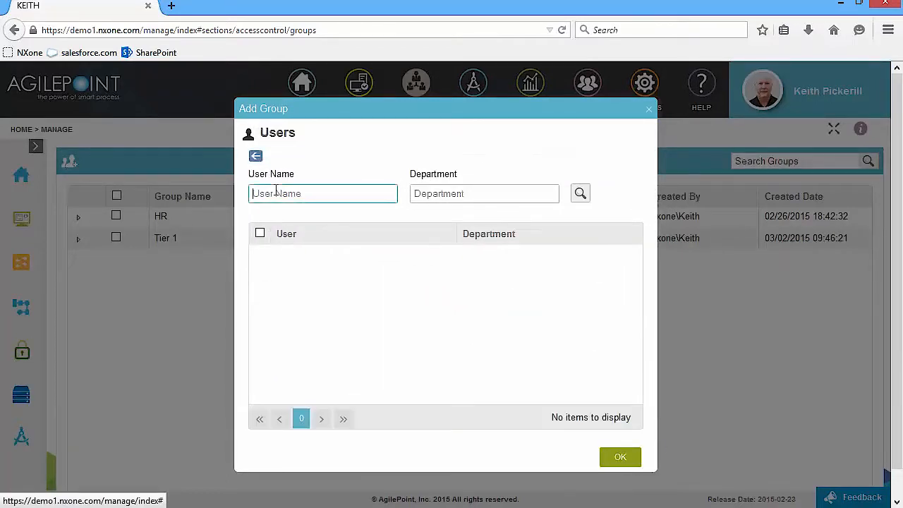
text(Keith)
click(580, 193)
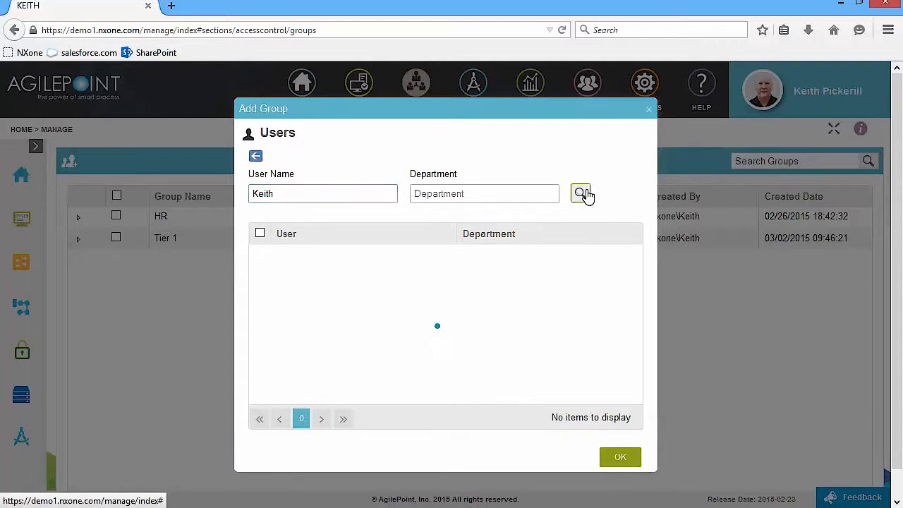
click(260, 256)
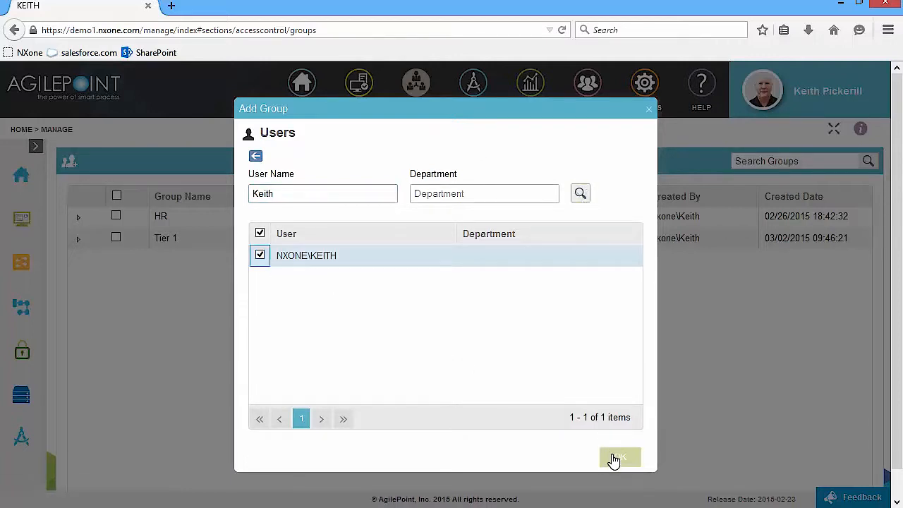
click(611, 458)
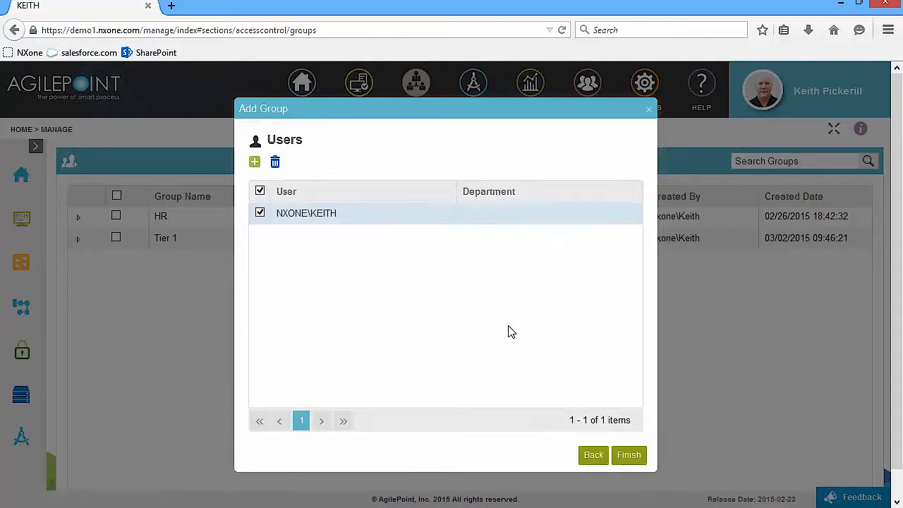
click(622, 458)
- Grant Tier 2 the Users role in its access rights and save
click(441, 292)
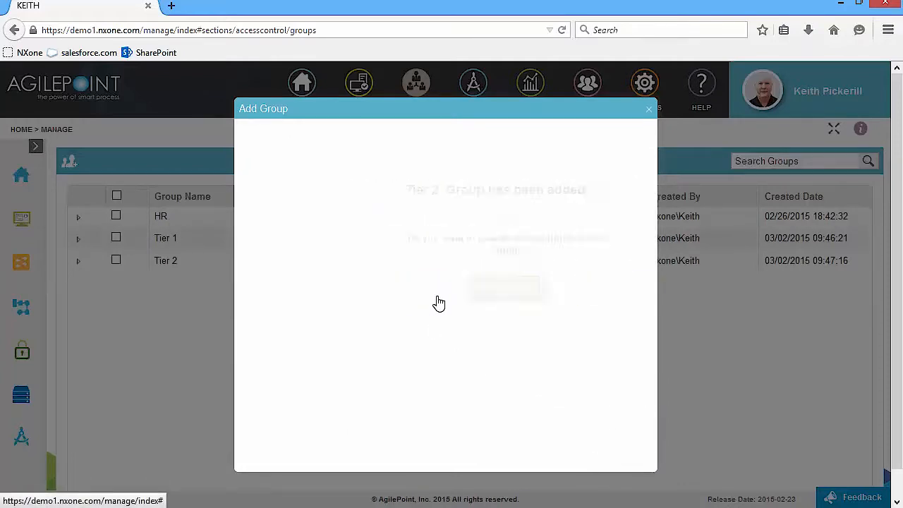
click(252, 307)
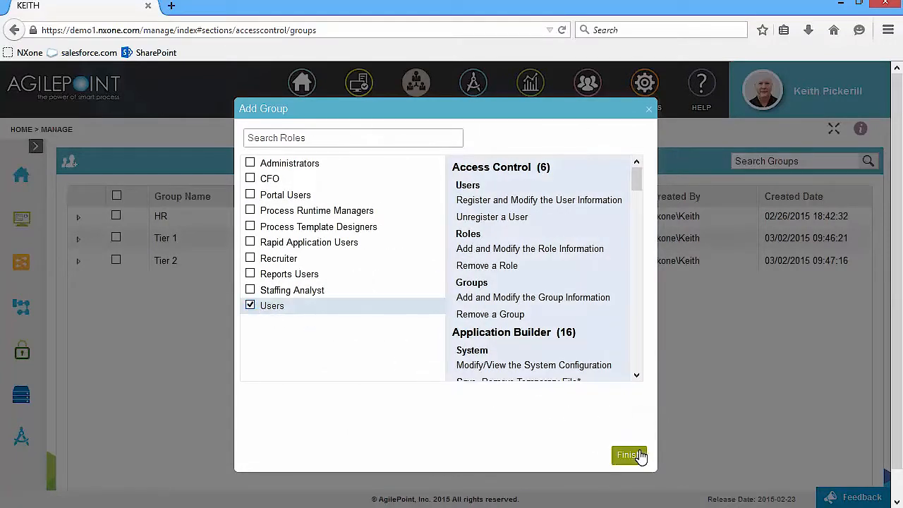
click(638, 459)
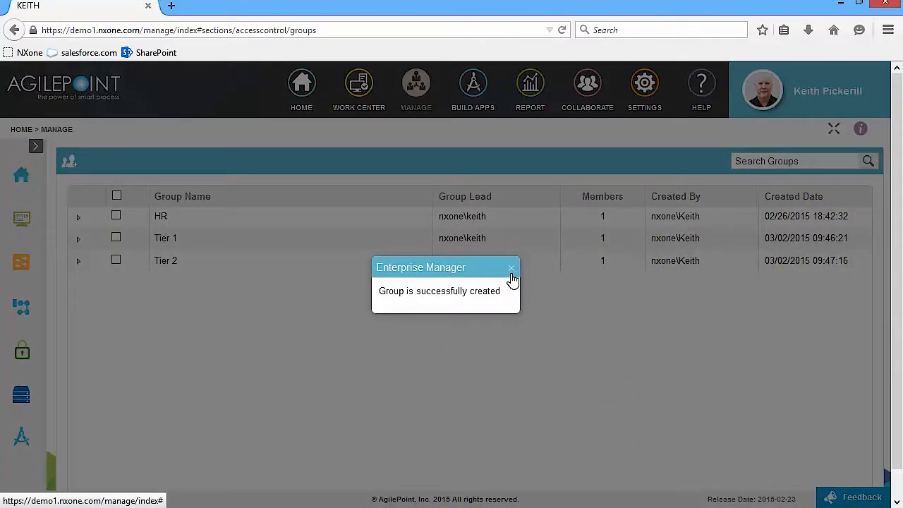
click(511, 268)
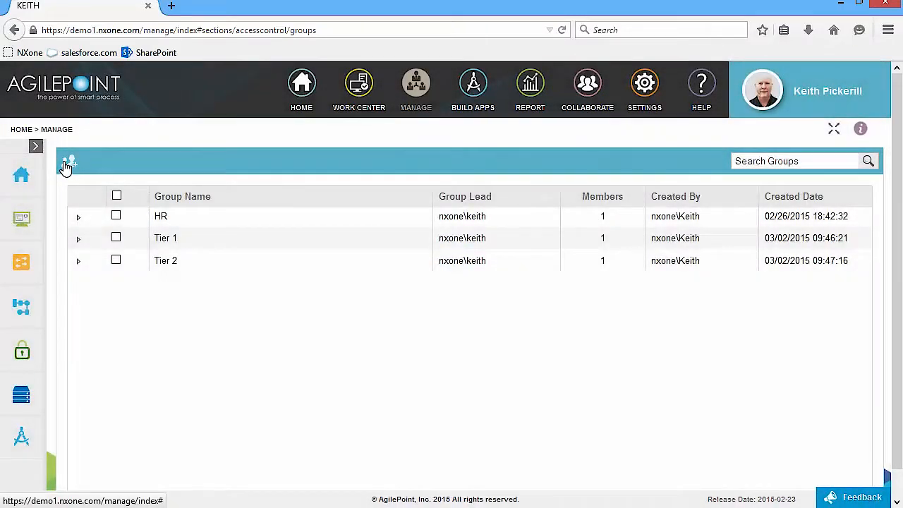
- Start a new group named 'Tier 3' with the user as group lead
click(66, 163)
click(328, 188)
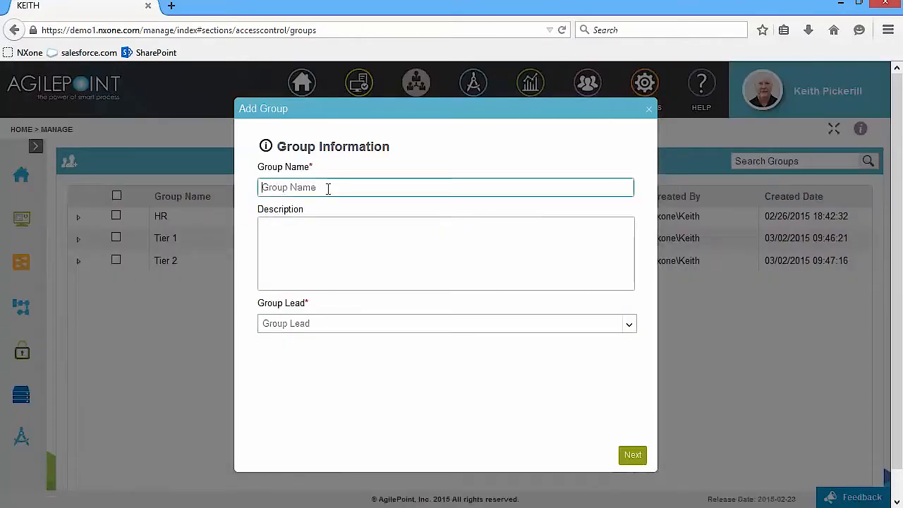
text(Tier 3)
click(332, 322)
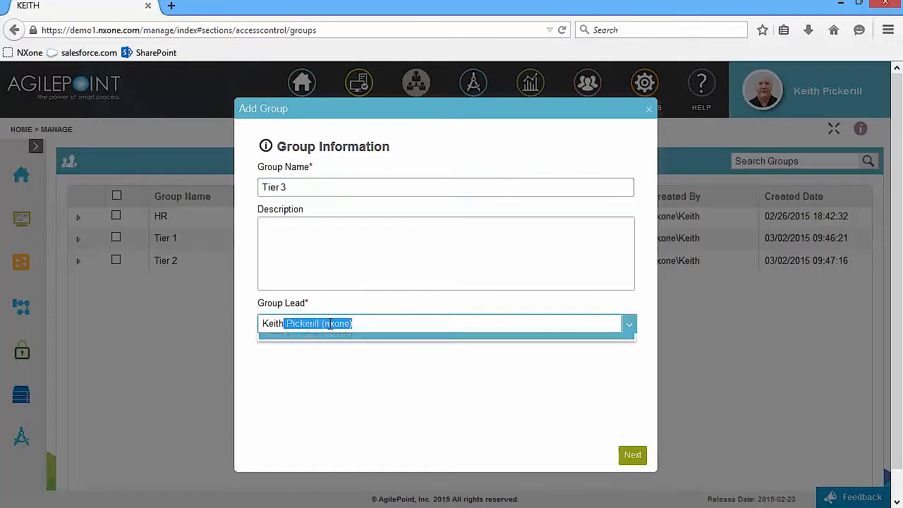
click(328, 356)
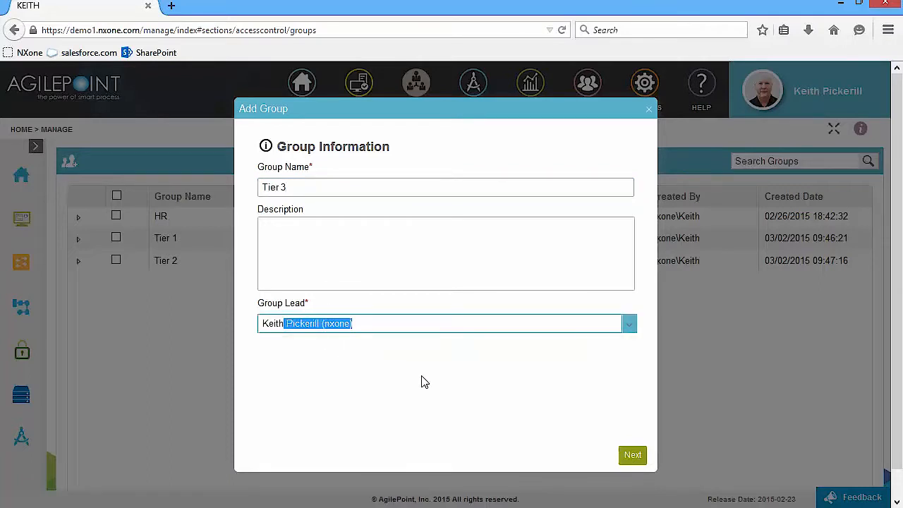
click(627, 459)
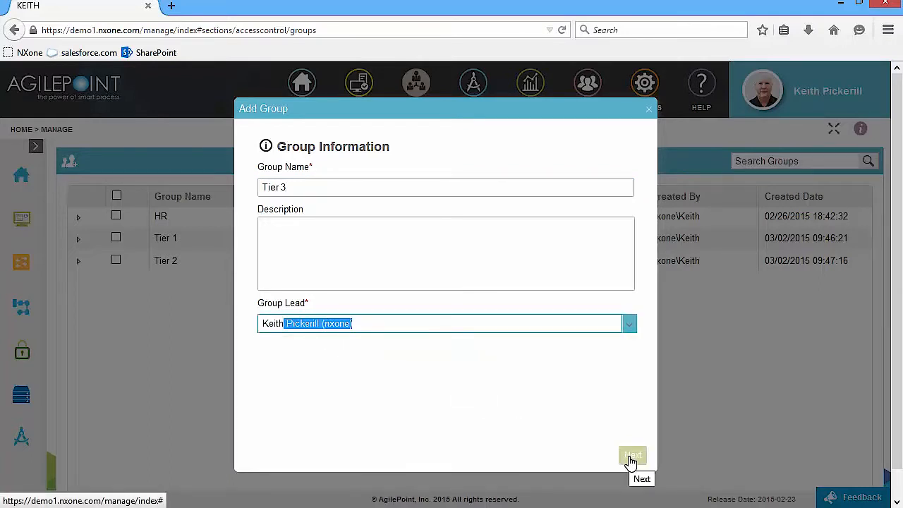
click(631, 462)
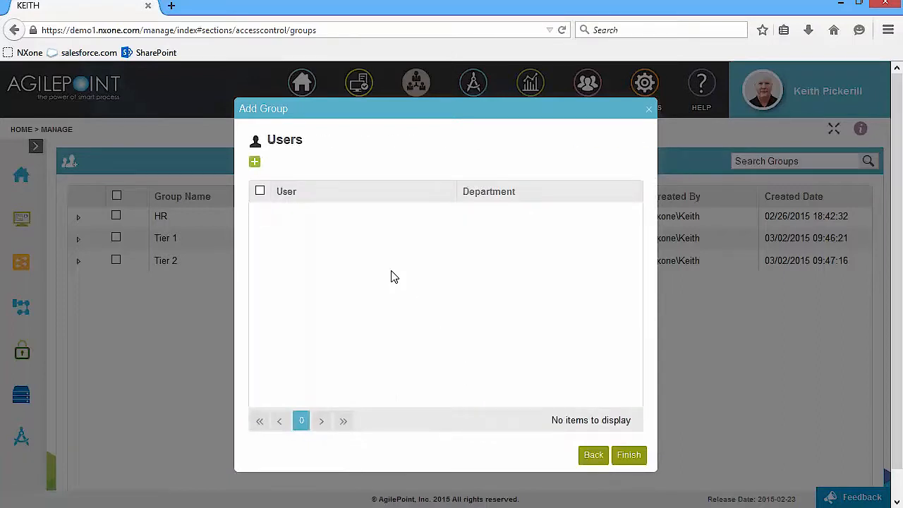
- Search for the user, add them as the Tier 3 member, and finish the group
click(255, 162)
click(270, 192)
text(Keith)
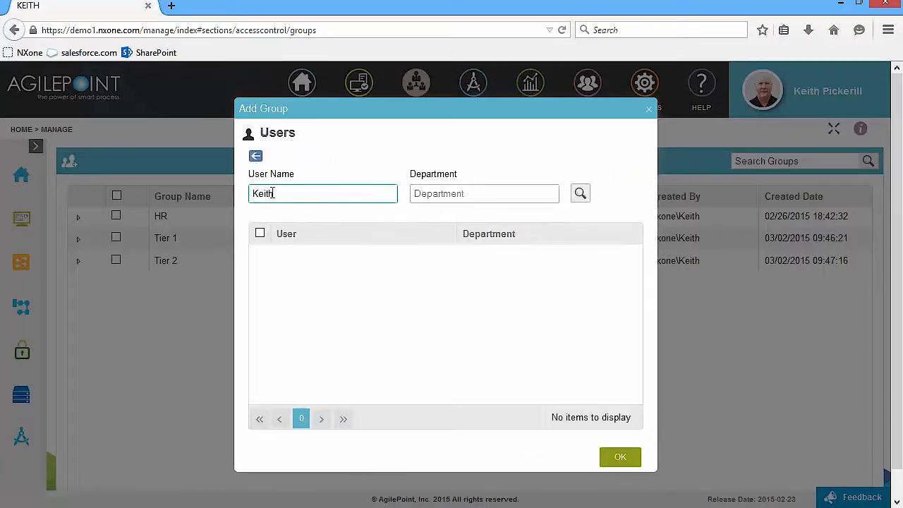
click(579, 196)
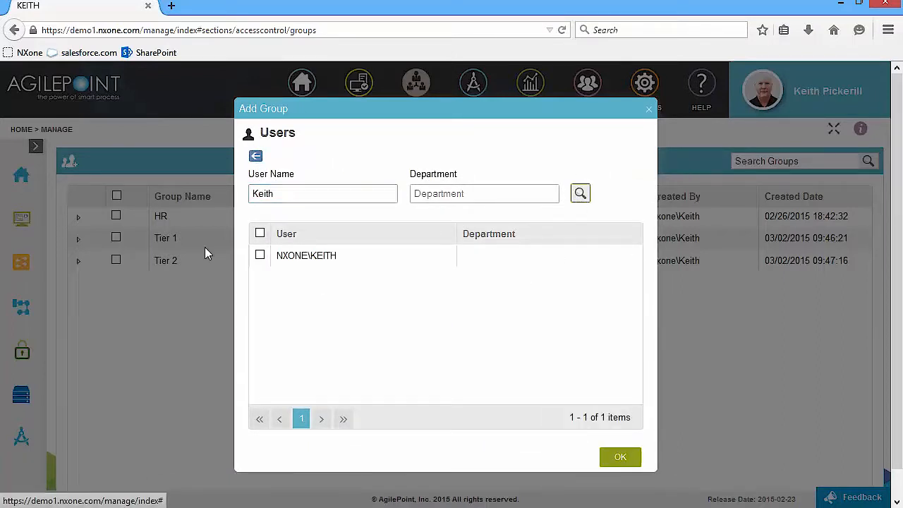
click(259, 255)
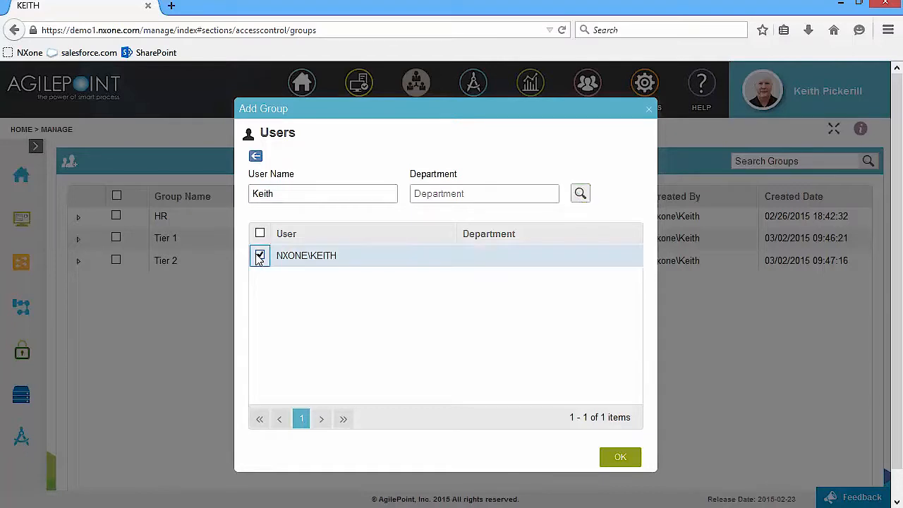
click(615, 457)
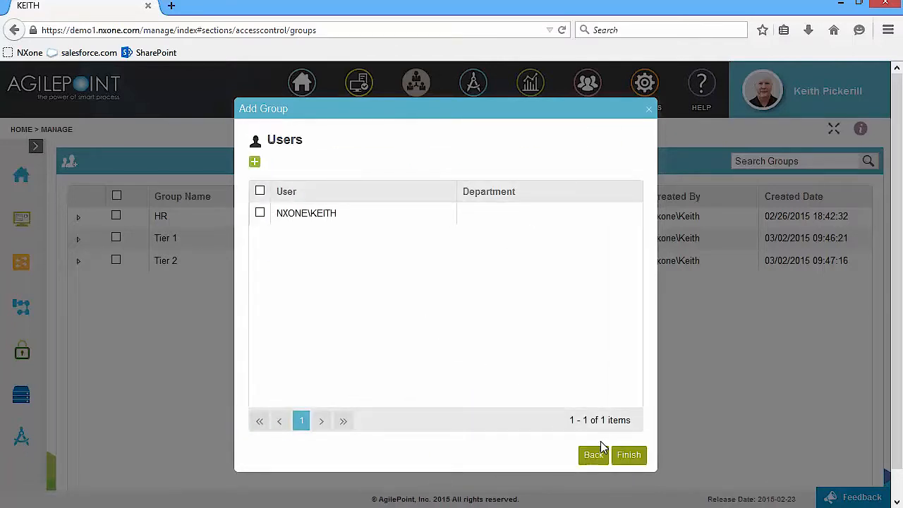
click(629, 456)
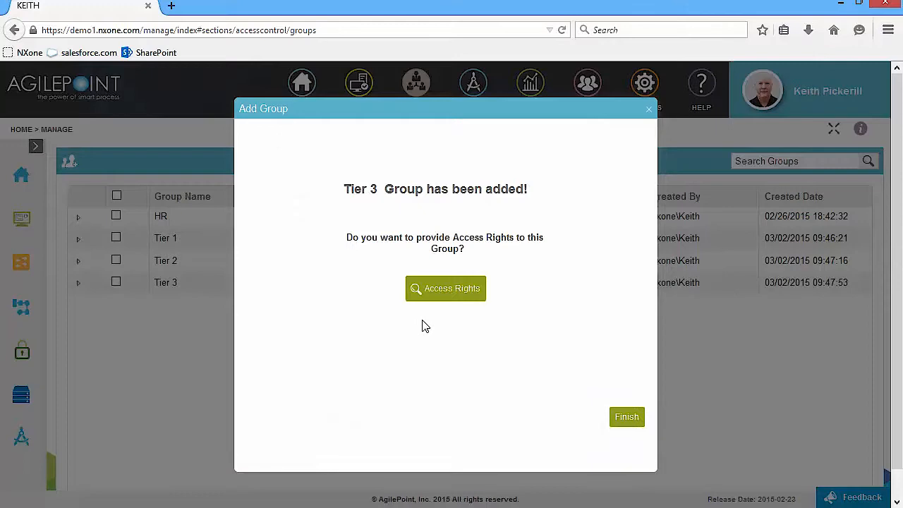
- Grant Tier 3 the Users role in its access rights and save
click(454, 295)
click(250, 306)
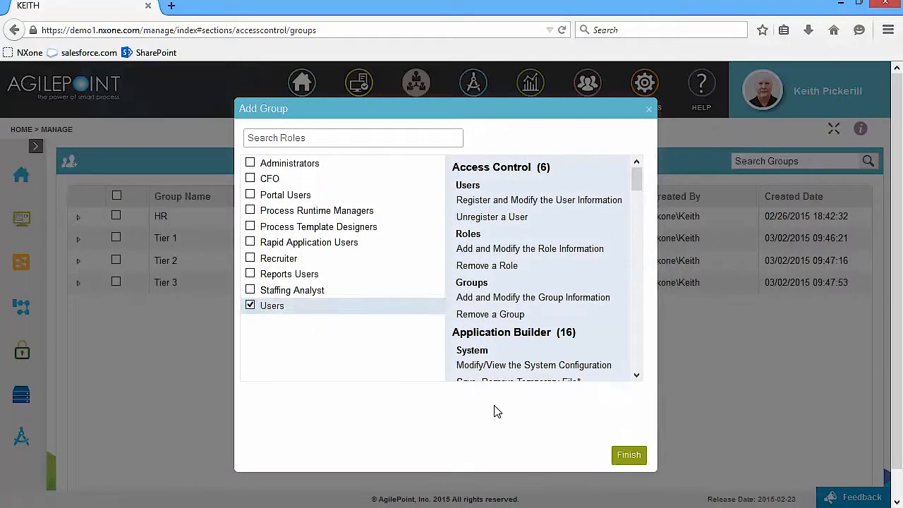
click(630, 457)
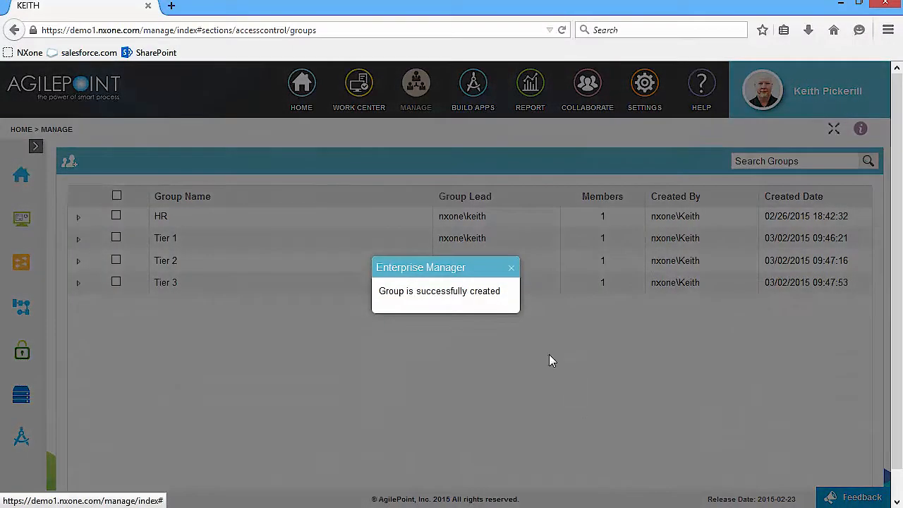
click(510, 268)
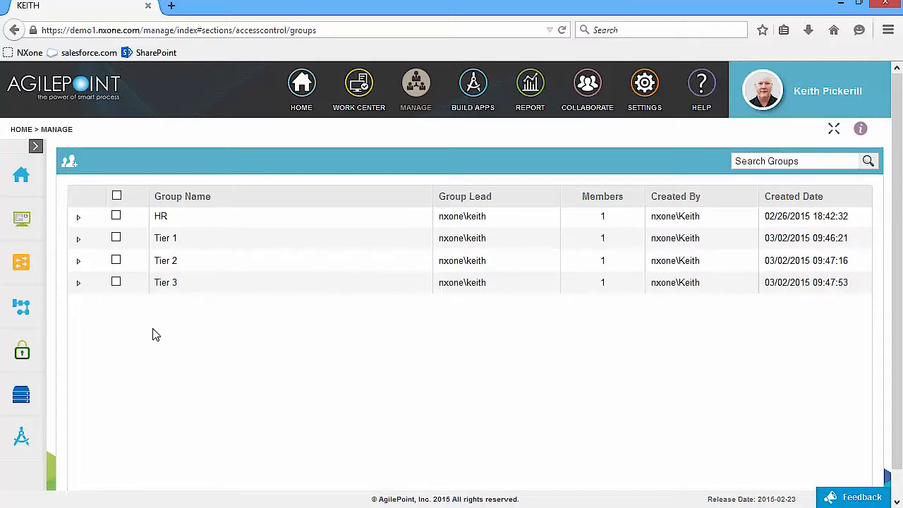
- Open the Roles list from the Access Control sidebar menu
mouse_move(14, 358)
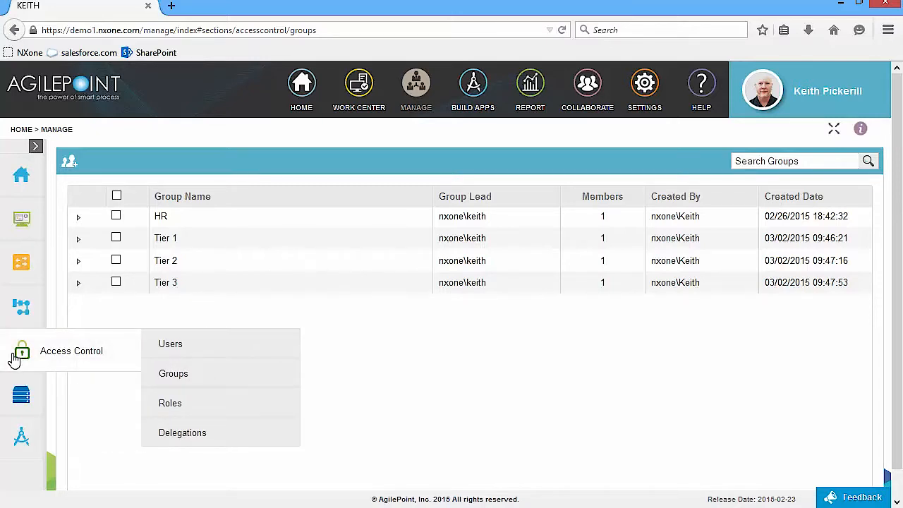
click(178, 408)
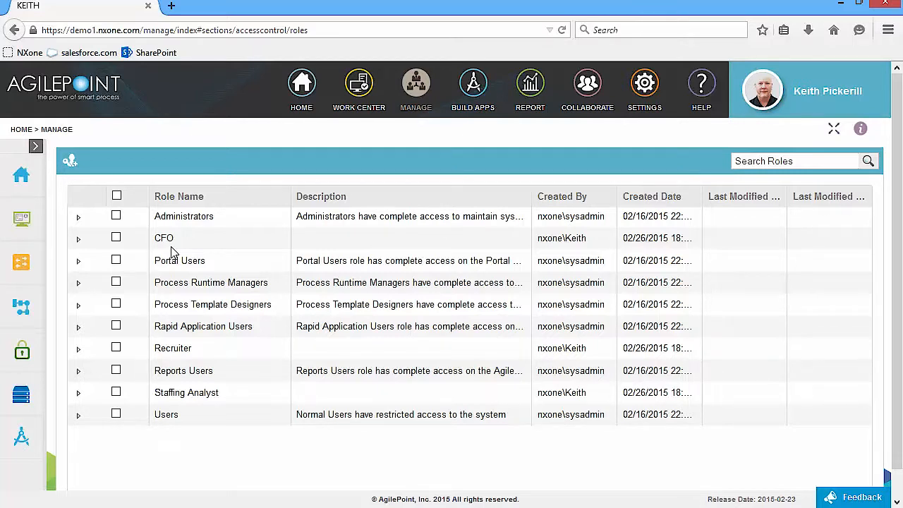
- Start a new role named 'Help Desk Manager', leaving access rights at their defaults
click(76, 166)
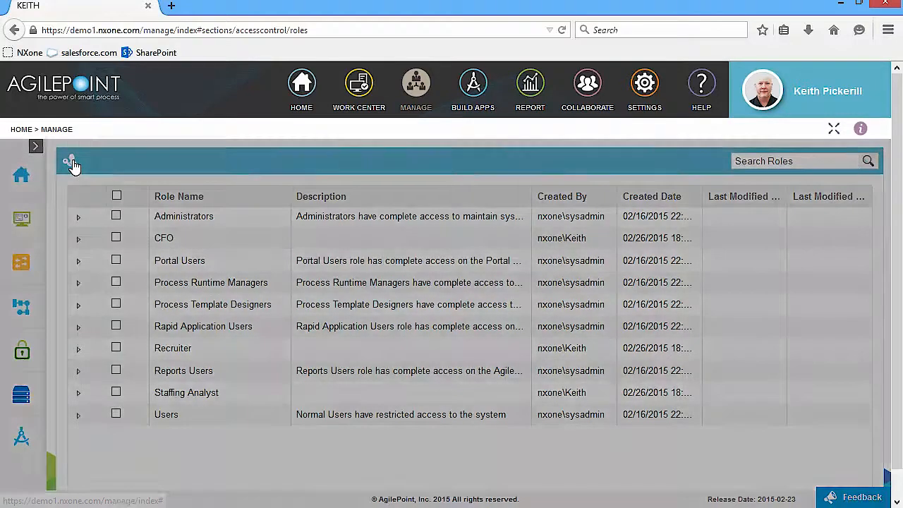
text(Help Desk Manager)
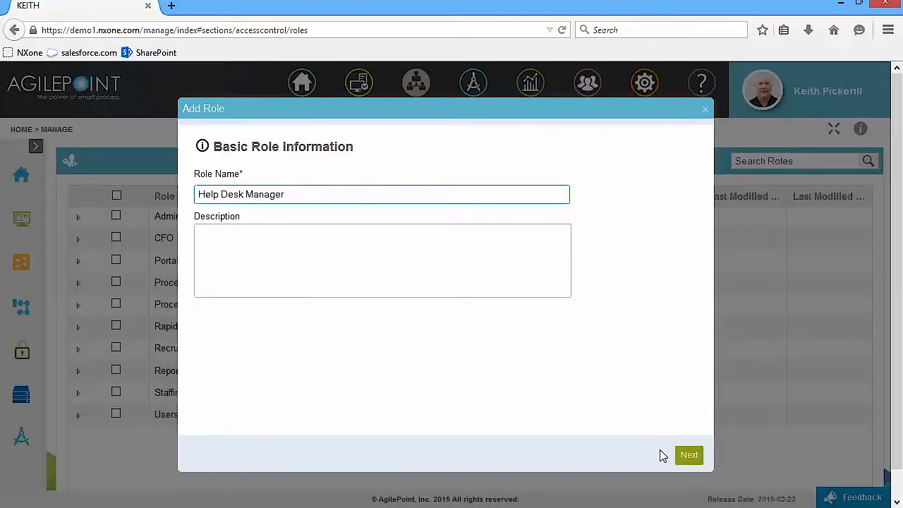
click(686, 456)
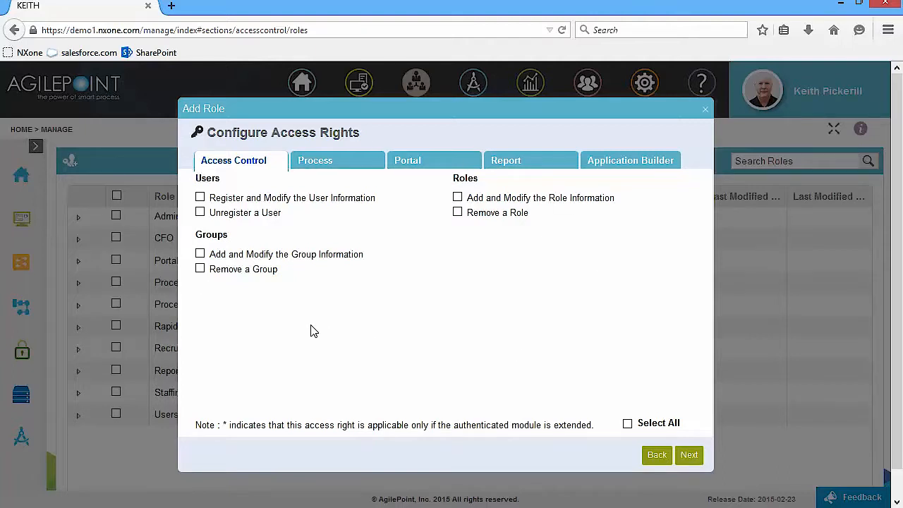
click(689, 457)
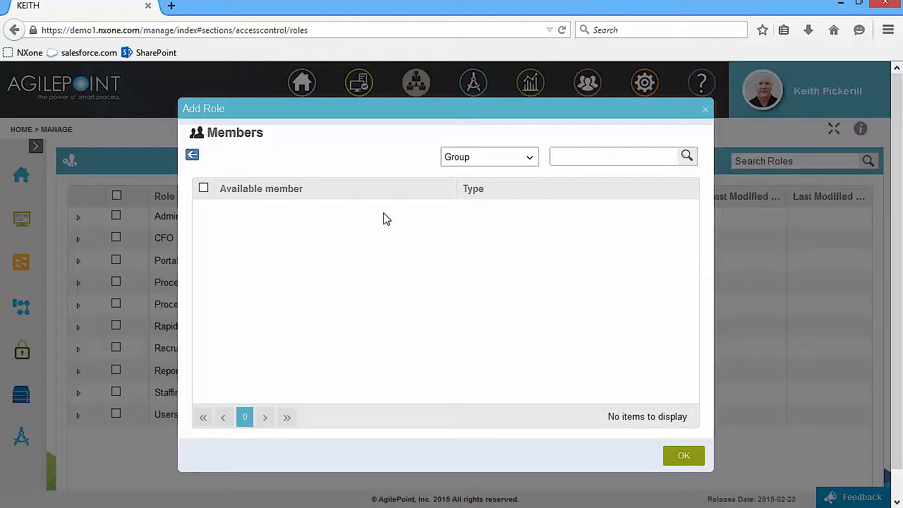
- Search users for the same user, add them as the role's only member, and finish the role
click(534, 162)
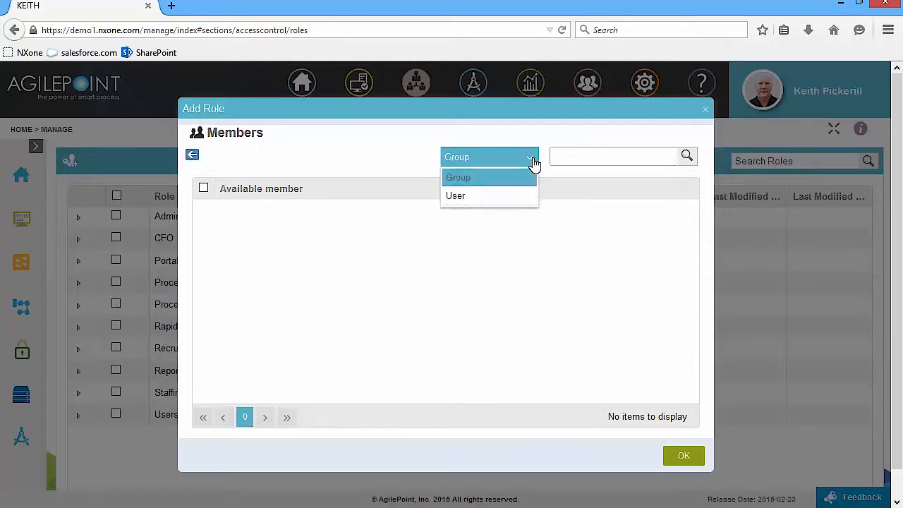
click(482, 197)
text(Keith)
click(684, 158)
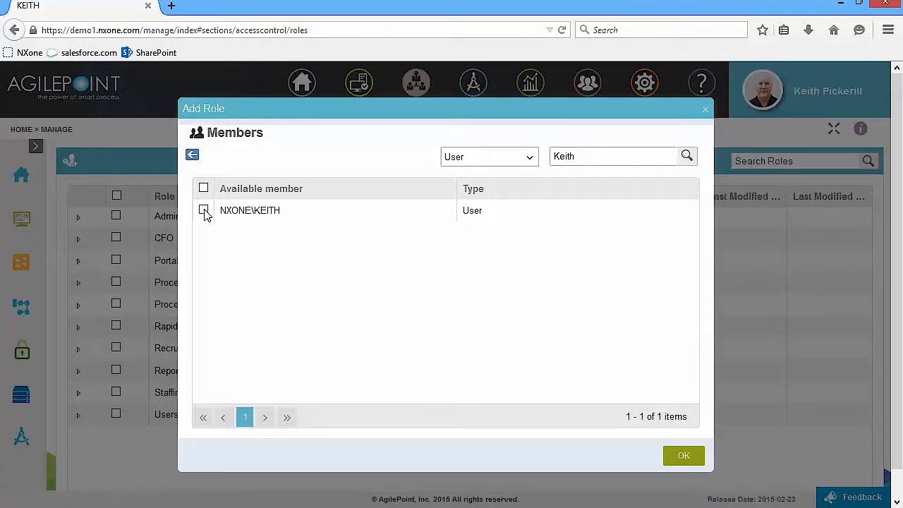
click(204, 211)
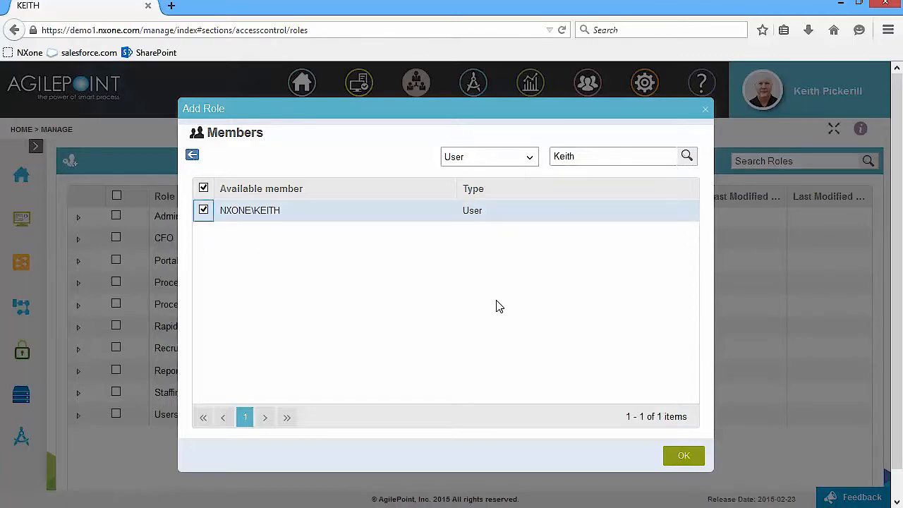
click(686, 460)
click(690, 458)
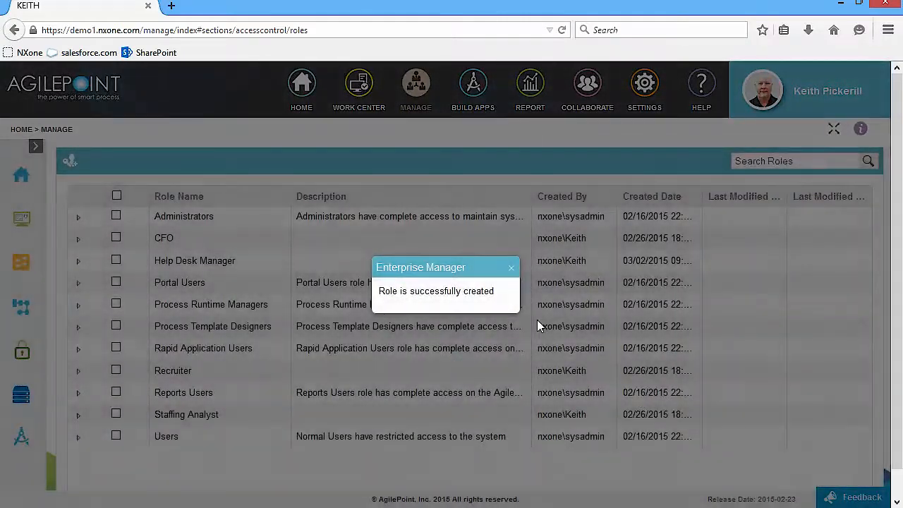
click(510, 268)
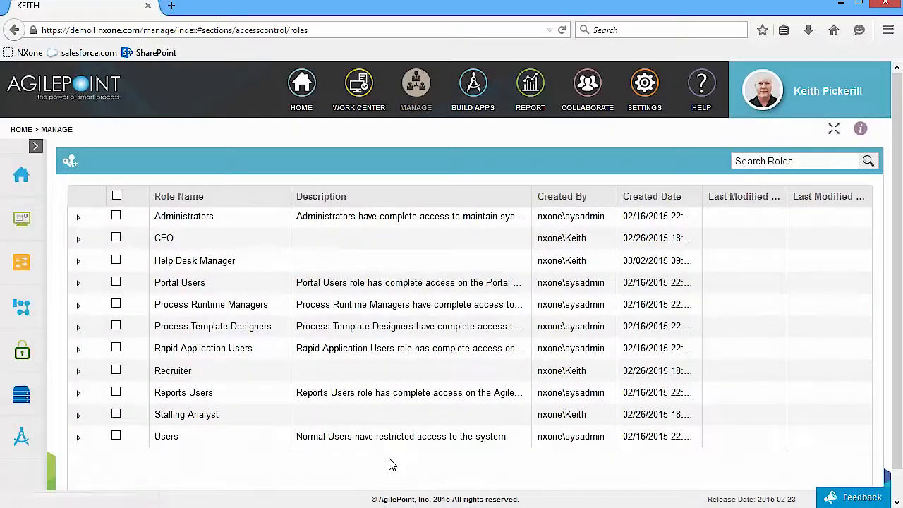